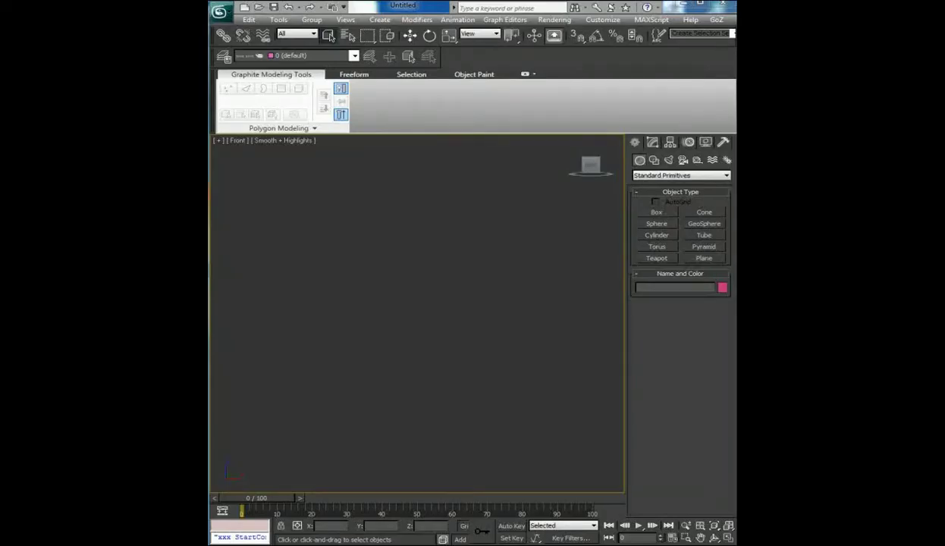
- Set the scene units to fractional inches with 1/1 precision
click(602, 18)
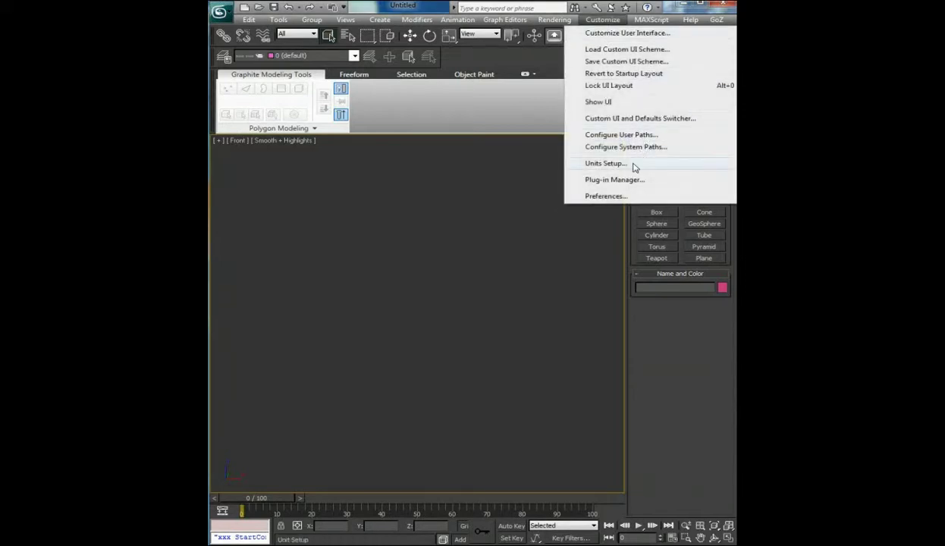
click(629, 164)
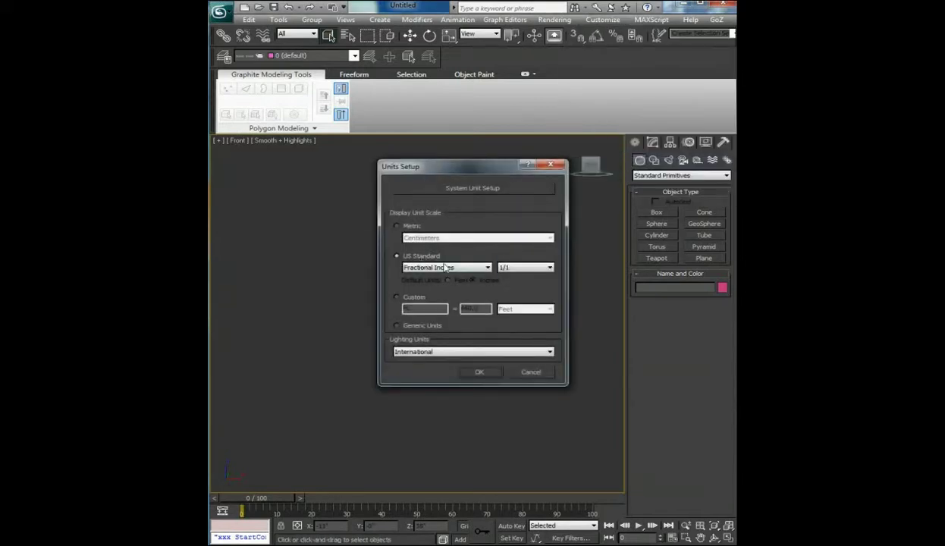
click(488, 268)
click(489, 267)
click(506, 268)
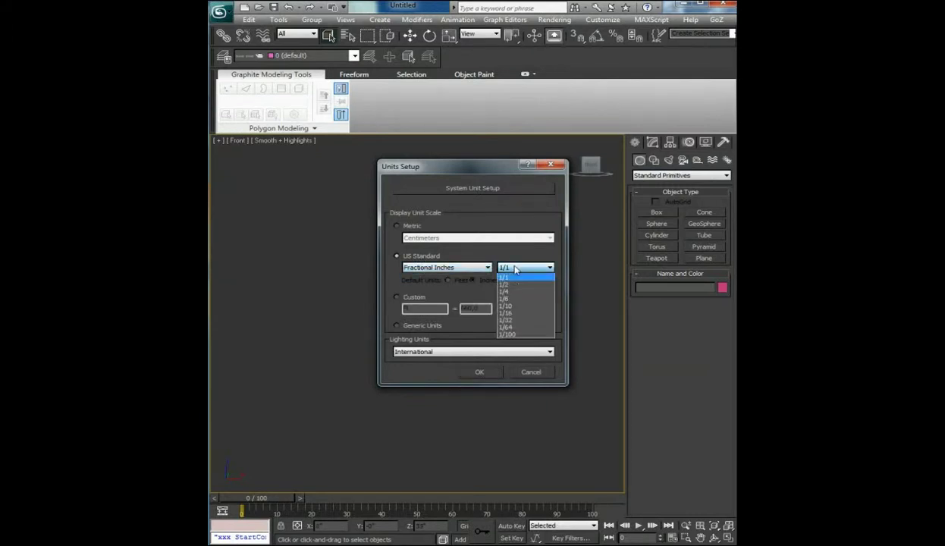
click(506, 270)
click(480, 373)
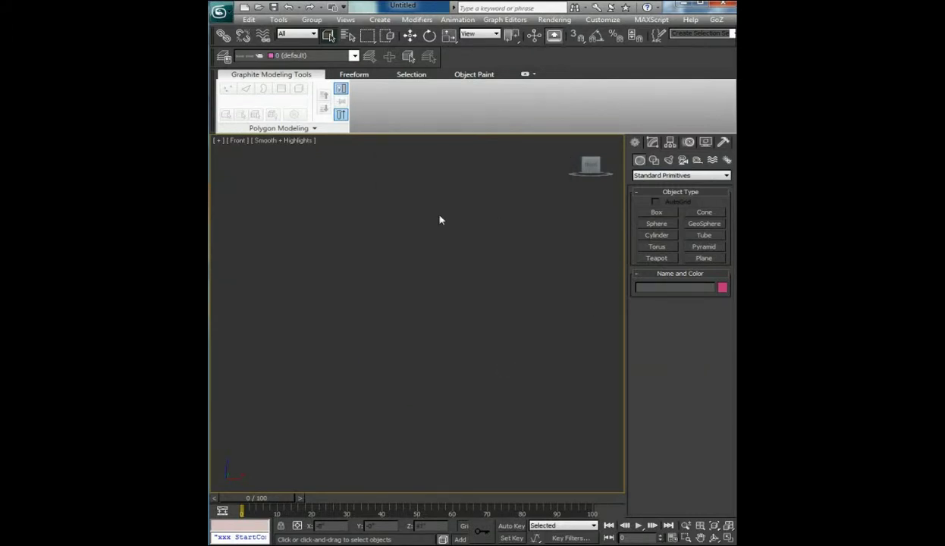
- Drag out a cylinder from the Front viewport centre and colour it blue
click(655, 235)
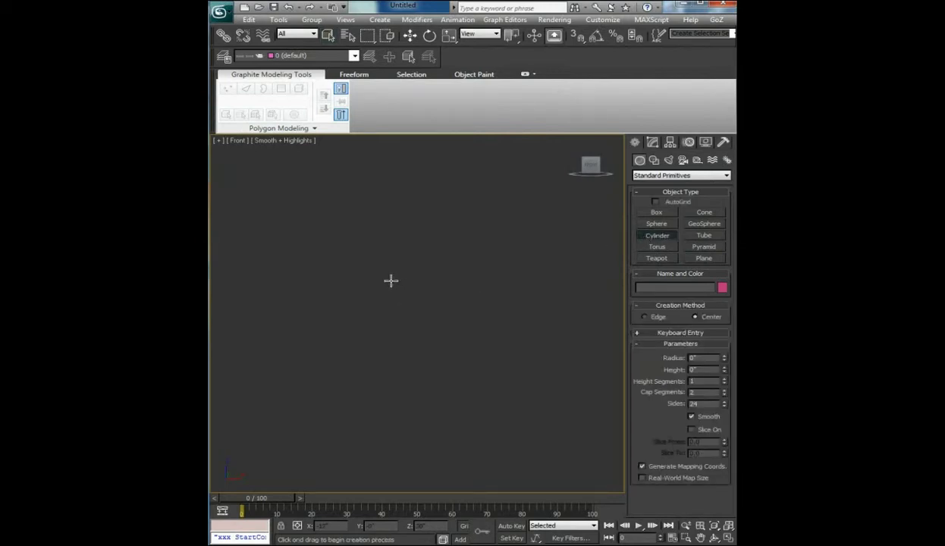
drag(411, 291, 437, 337)
click(413, 311)
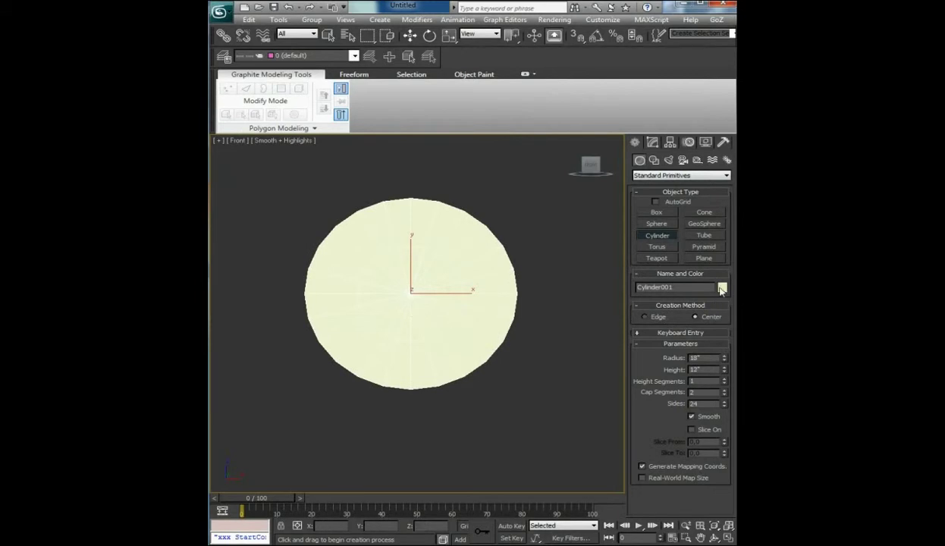
click(722, 288)
click(515, 250)
click(533, 337)
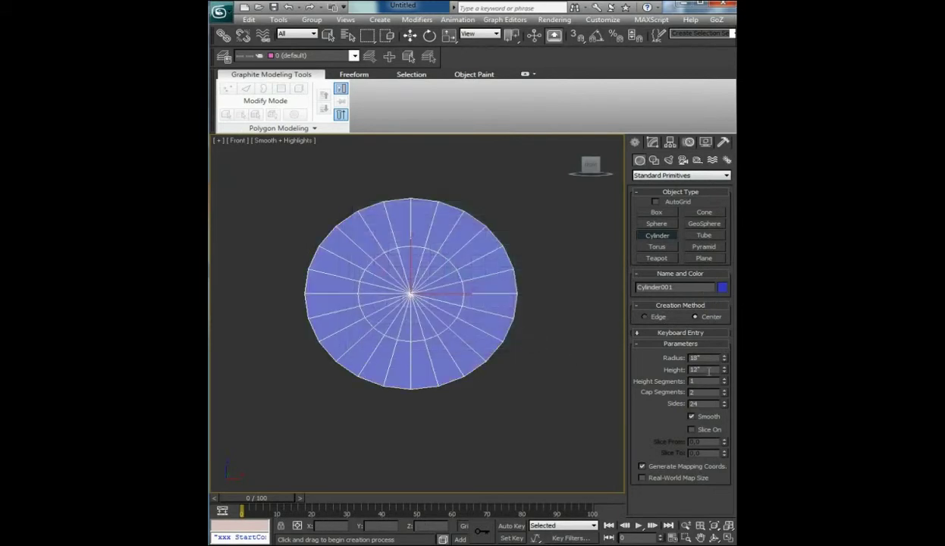
- Set the cylinder's radius to 19 inches
double_click(705, 357)
text(15)
key(Tab)
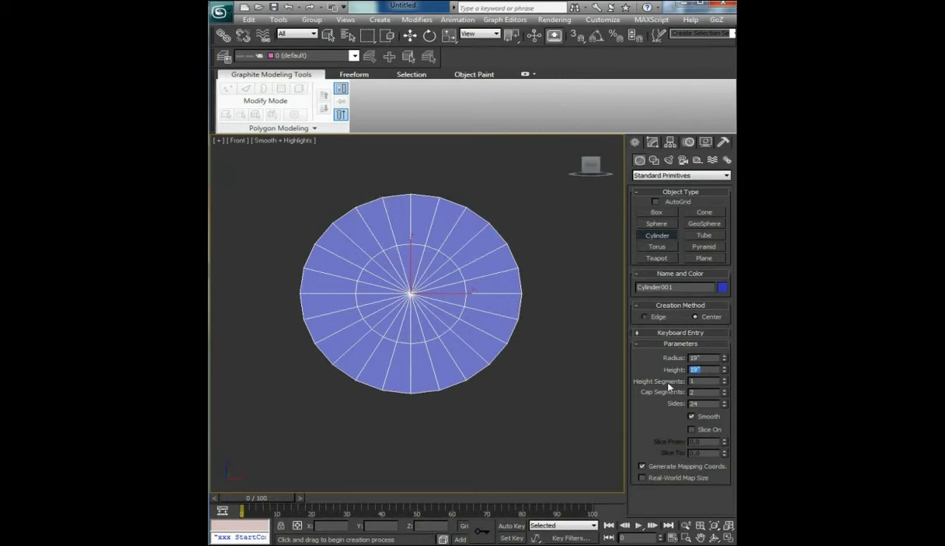
click(657, 143)
- Convert the cylinder to an Editable Poly and select the inner ring of cap polygons
right_click(653, 191)
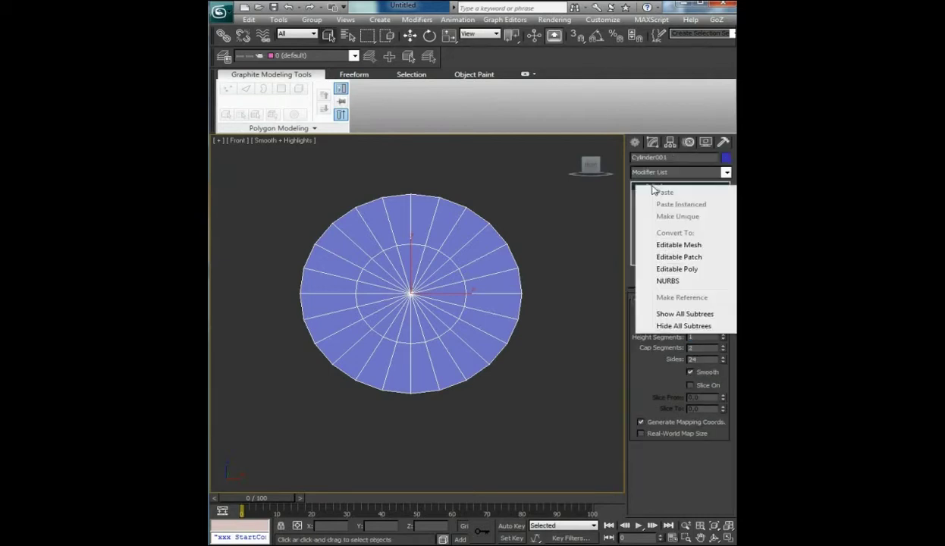
click(683, 271)
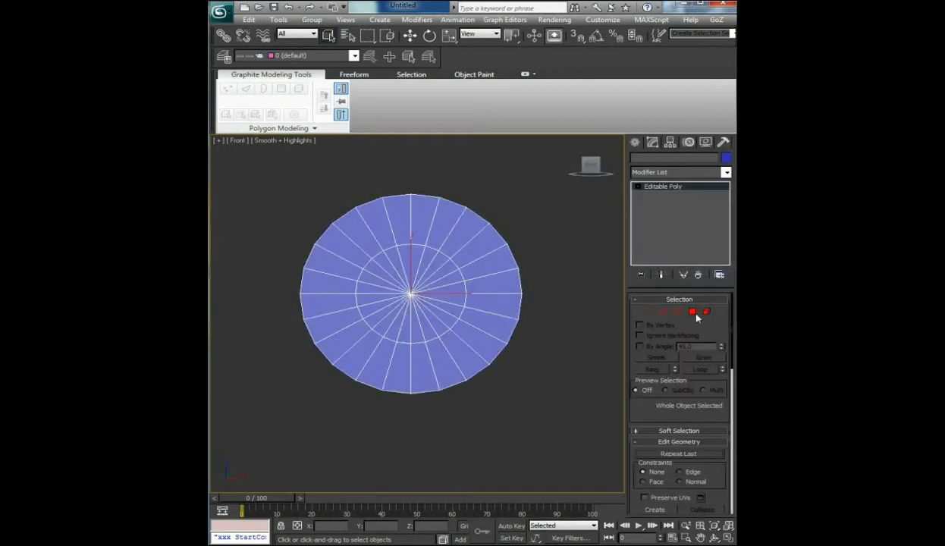
click(692, 313)
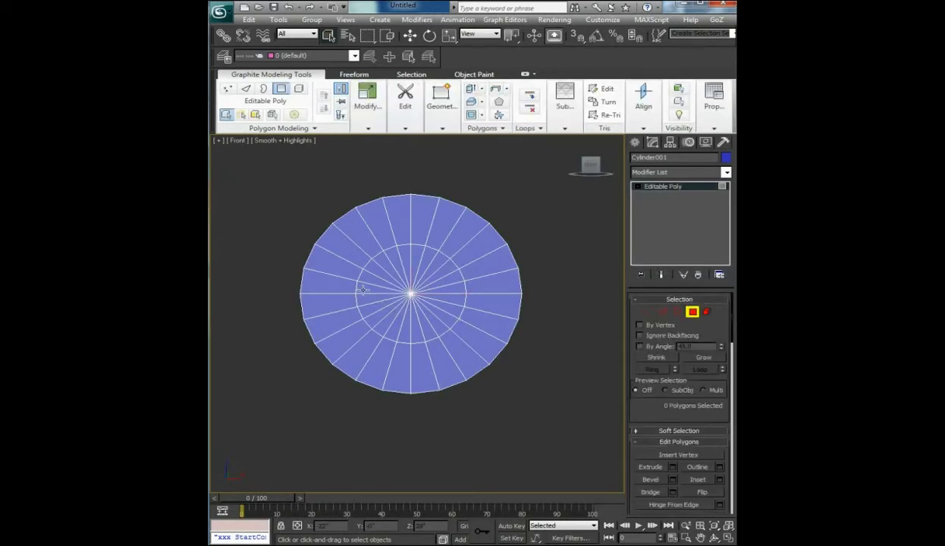
click(387, 278)
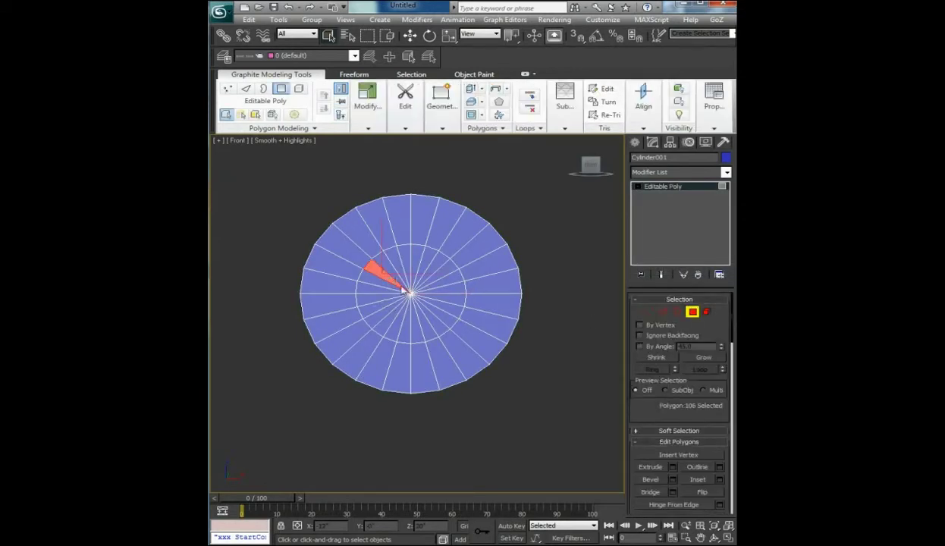
shift+click(433, 305)
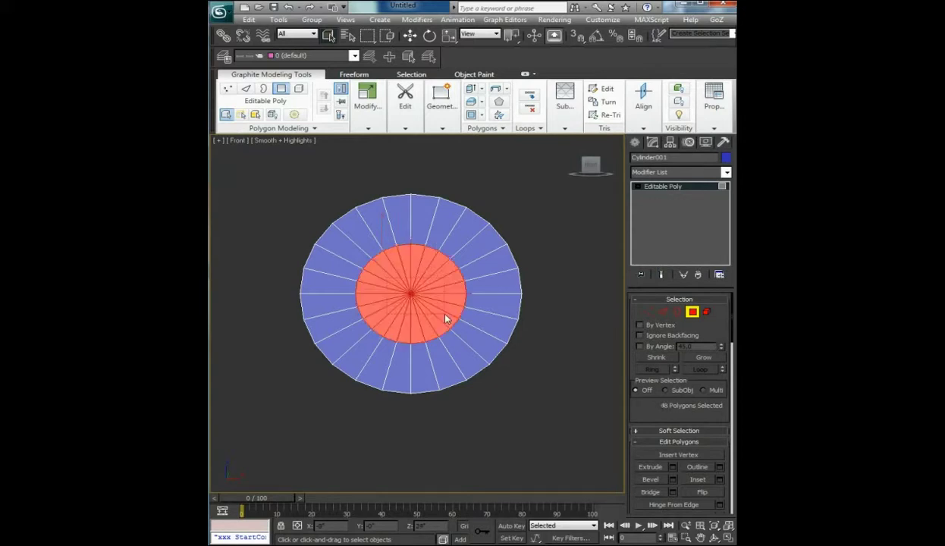
- Scale the inner ring's vertices outward toward the rim
ctrl+click(649, 314)
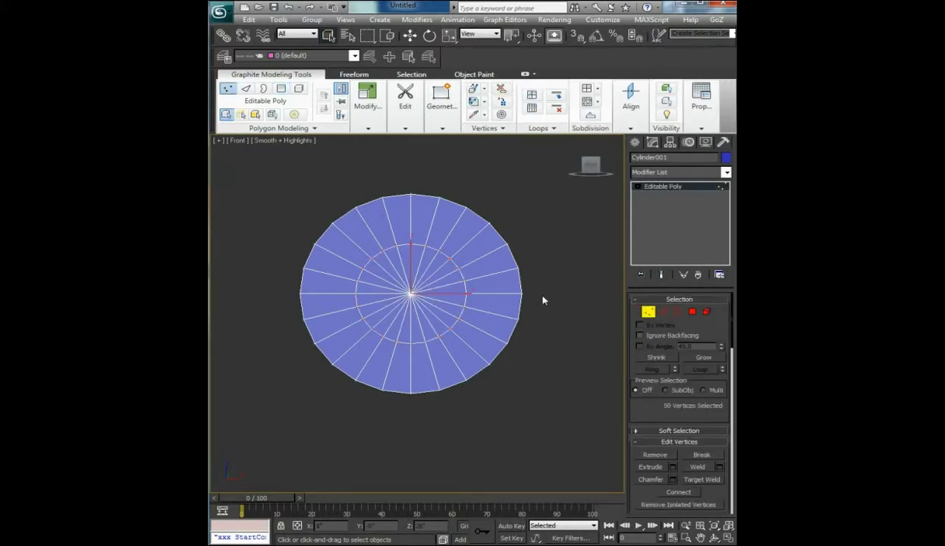
key(r)
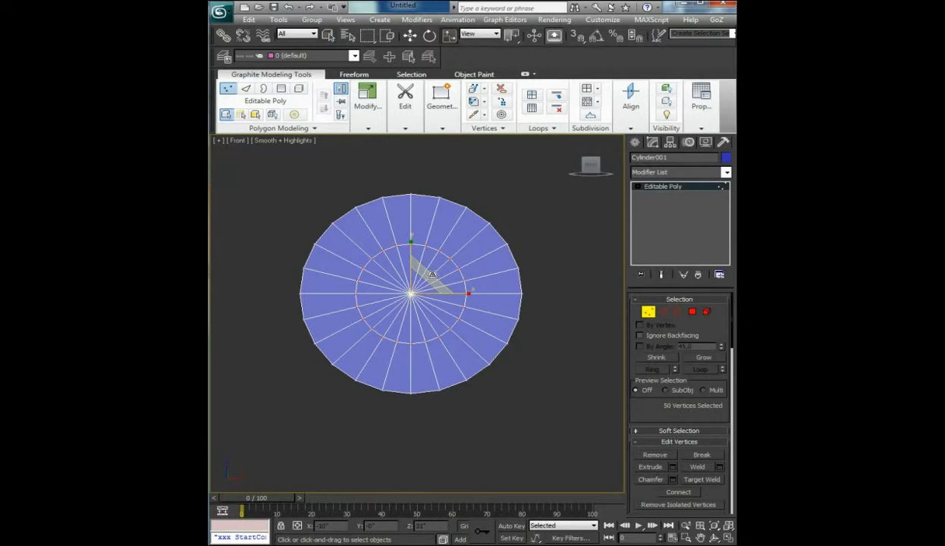
drag(432, 273, 469, 242)
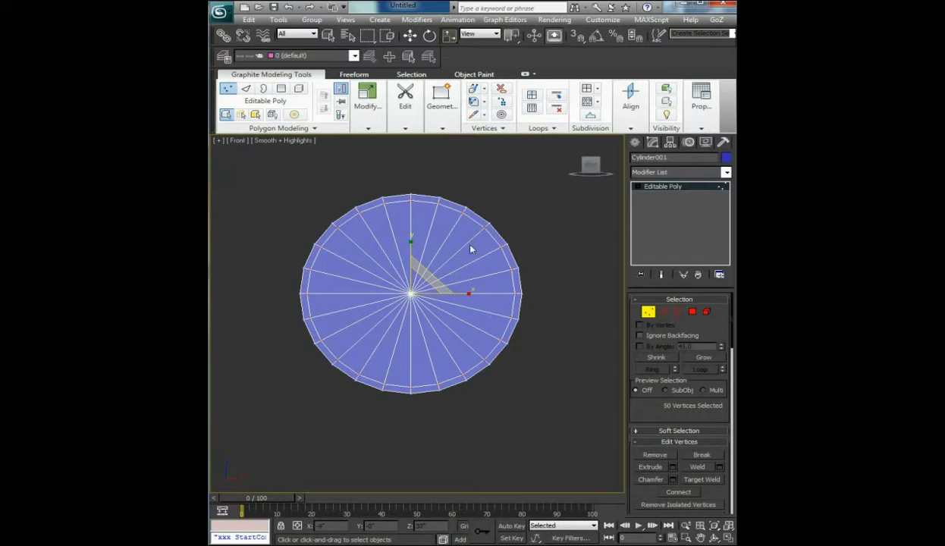
- Select the front cap polygons and detach them as a clone named 'Center'
ctrl+shift+click(692, 312)
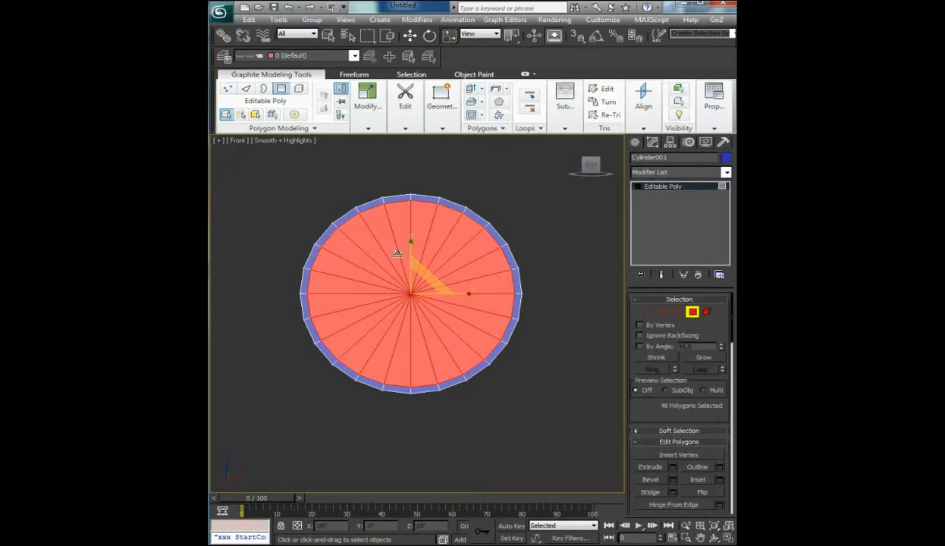
key(t)
drag(264, 257, 514, 333)
key(f)
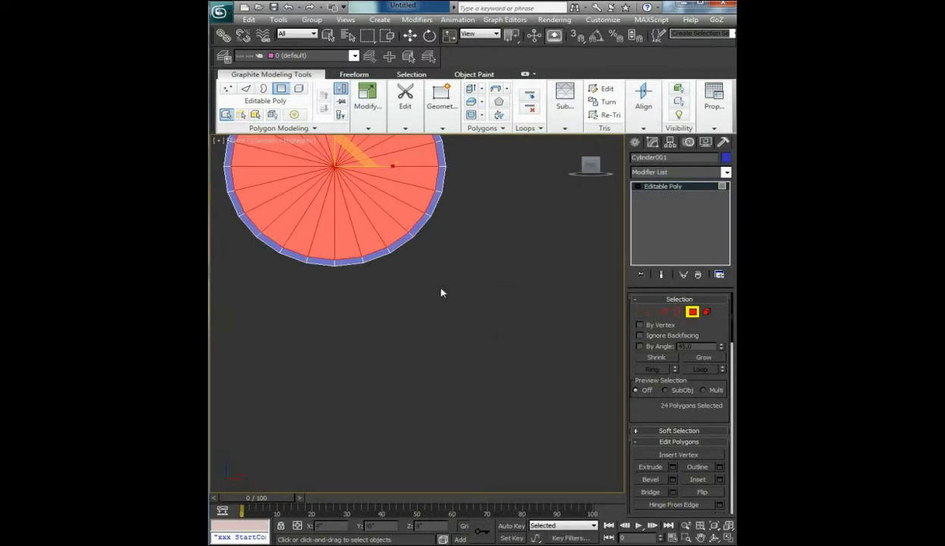
key(z)
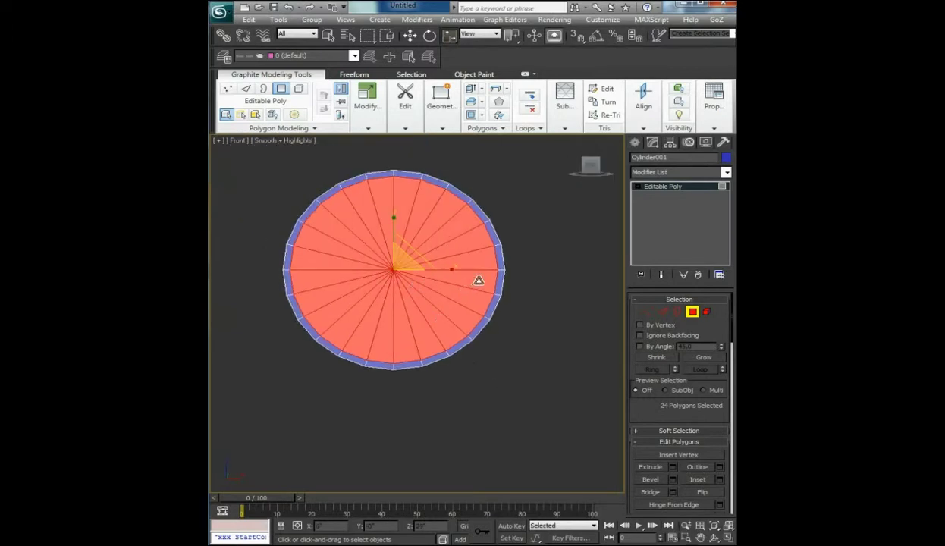
middle_drag(470, 279, 478, 301)
scroll(728, 349, down, 10)
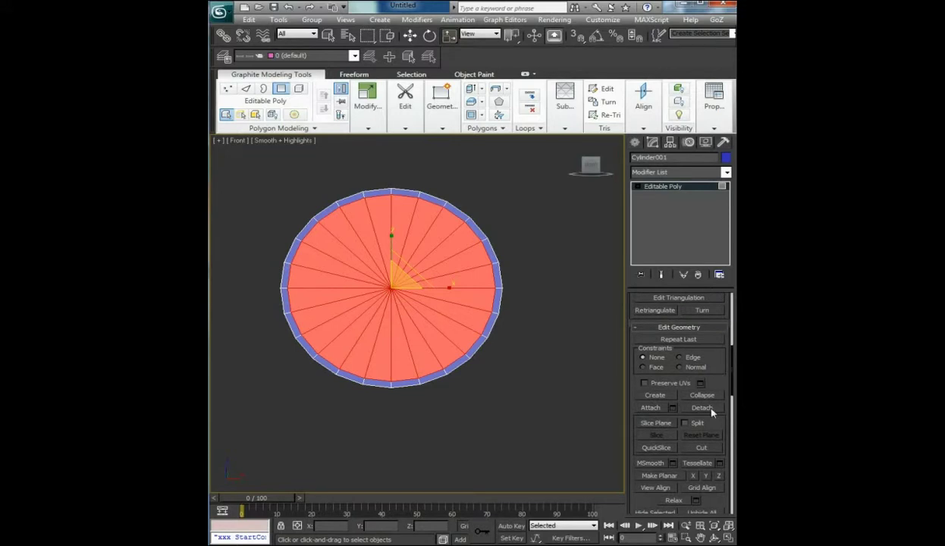
click(710, 410)
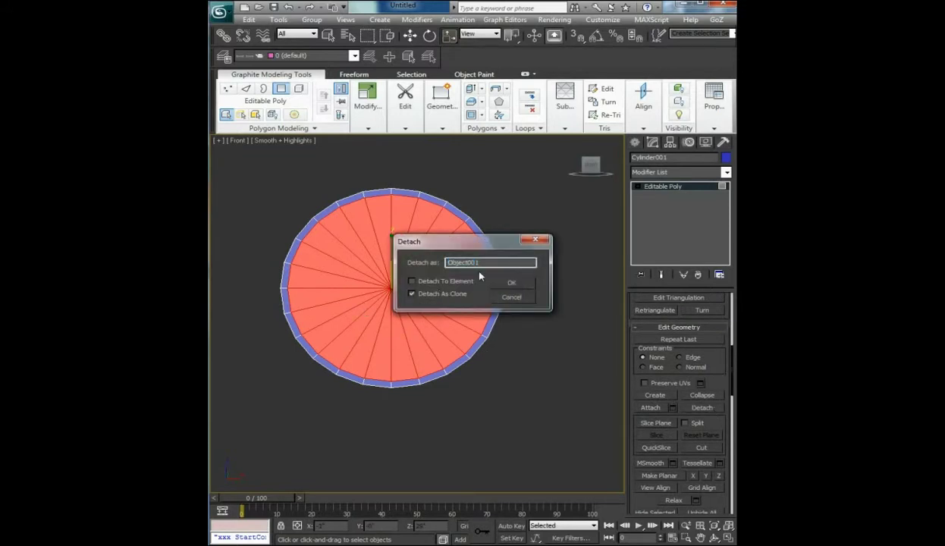
text(Cel)
text(ter)
key(Return)
- Hide the Center object and reselect Cylinder001
click(665, 187)
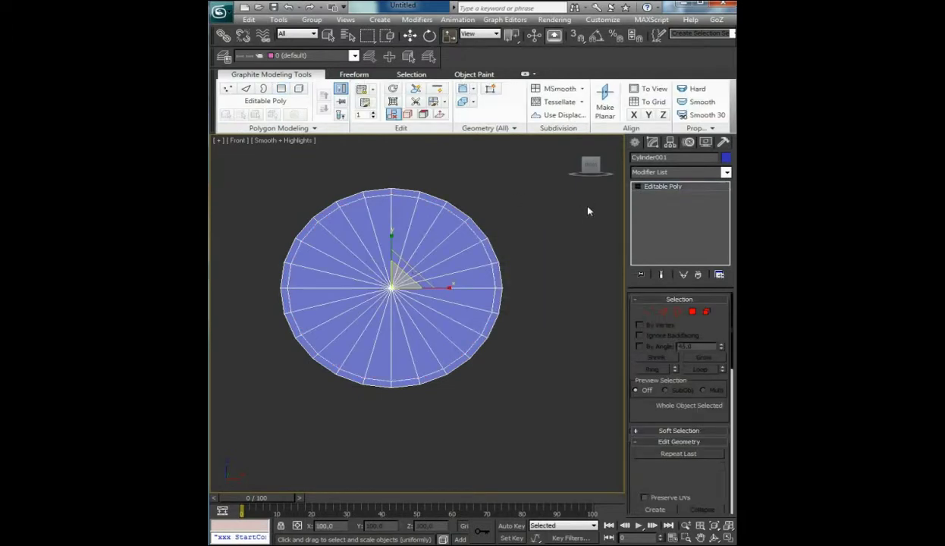
click(420, 262)
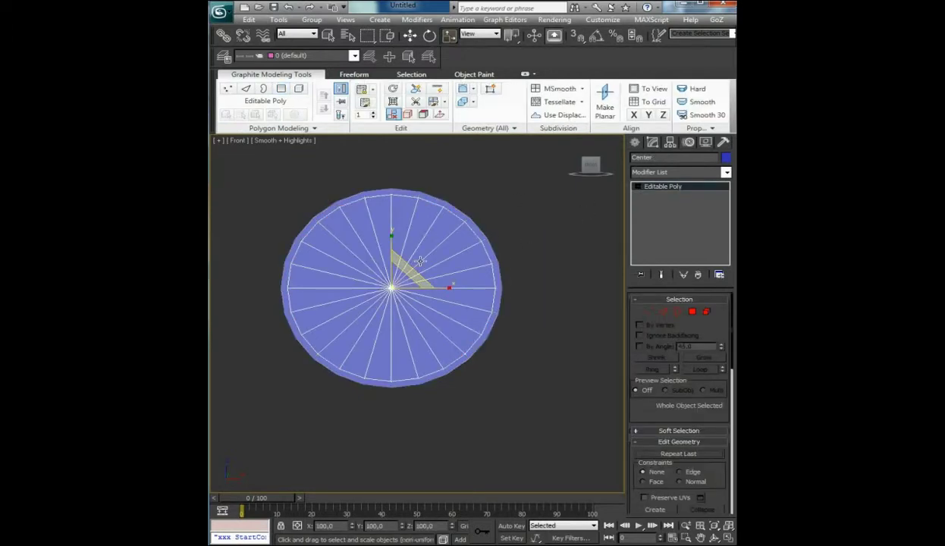
right_click(424, 263)
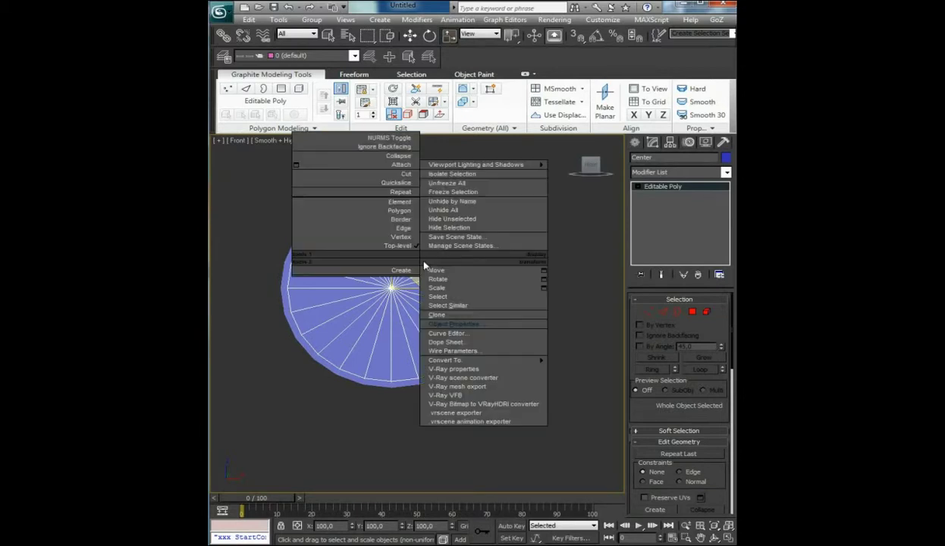
click(447, 227)
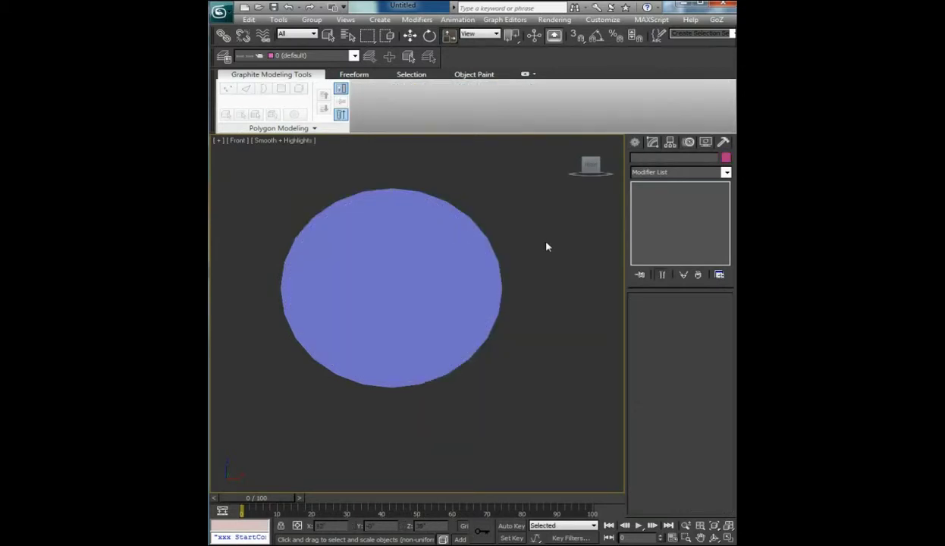
click(445, 244)
middle_drag(519, 257, 544, 297)
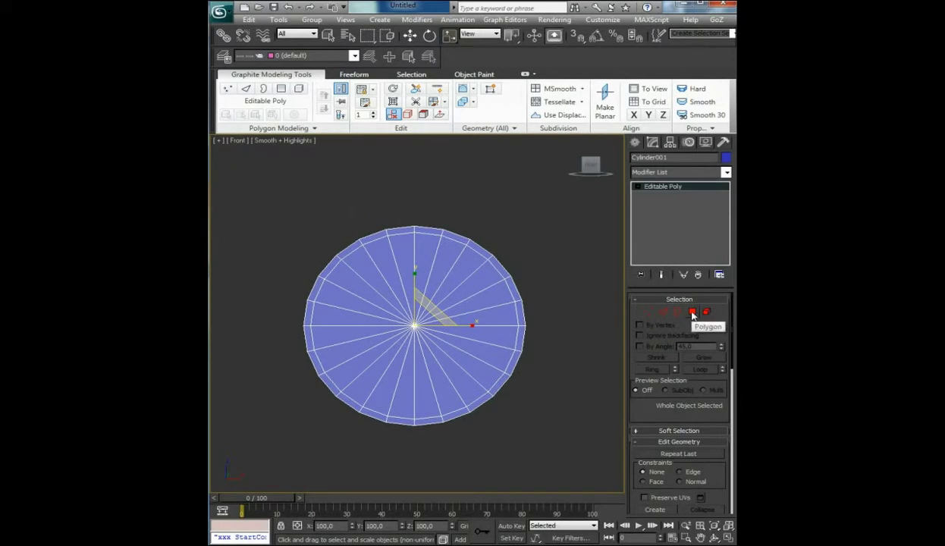
middle_drag(464, 278, 466, 277)
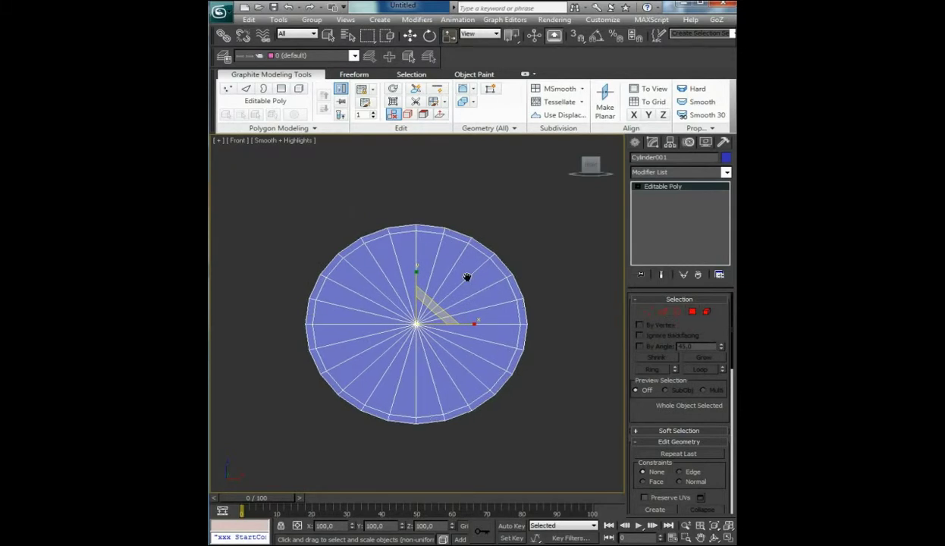
- Delete the cylinder's inner disc polygons, leaving only the open band
click(692, 311)
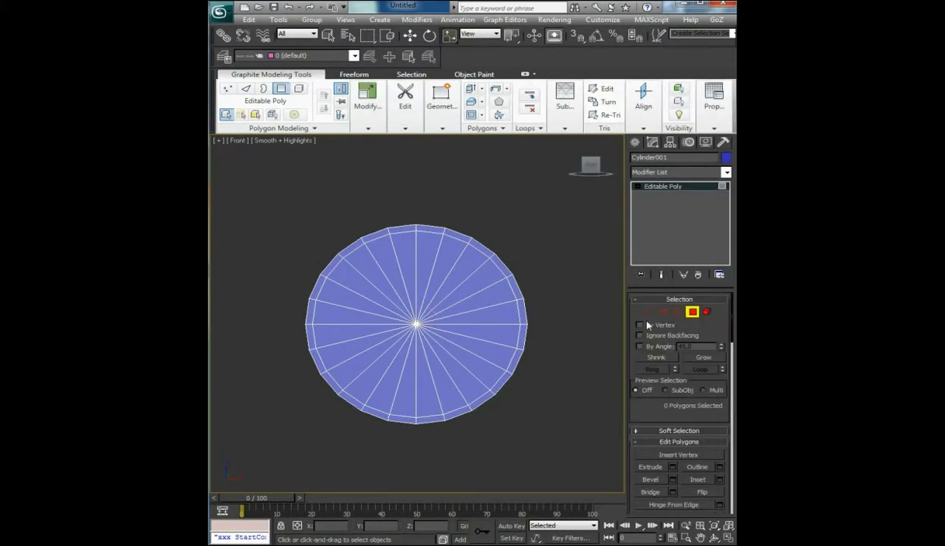
click(379, 296)
shift+click(464, 363)
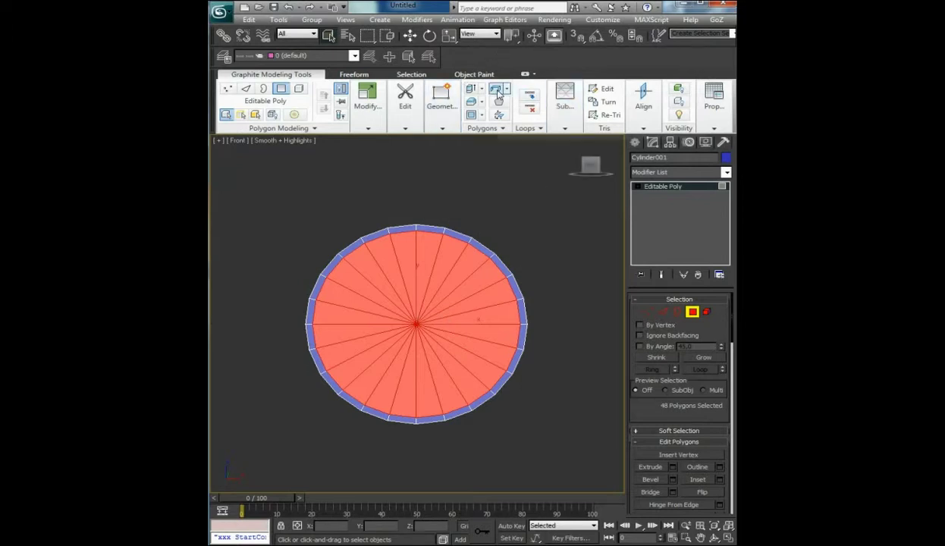
key(Delete)
key(4)
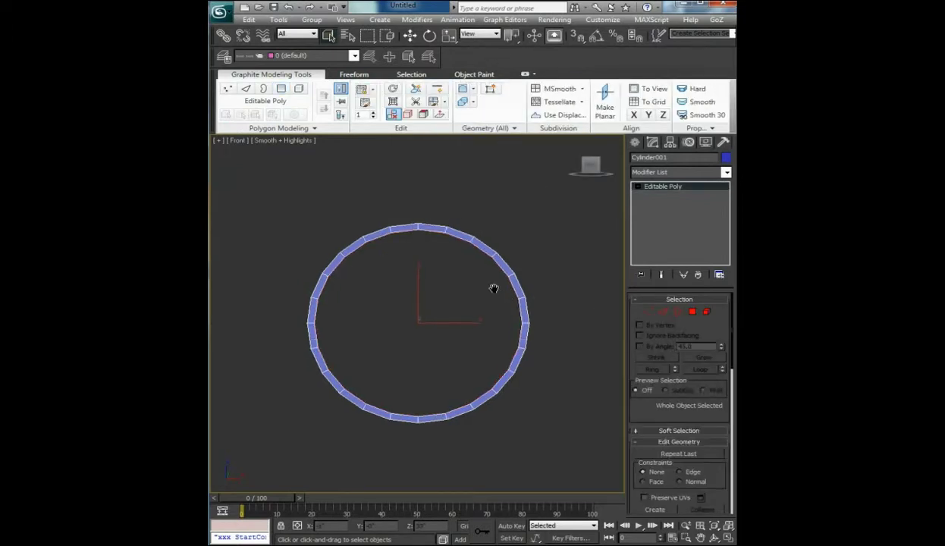
- Connect the band's vertical edges with 2 segments at pinch 90, placing rings near each end
key(t)
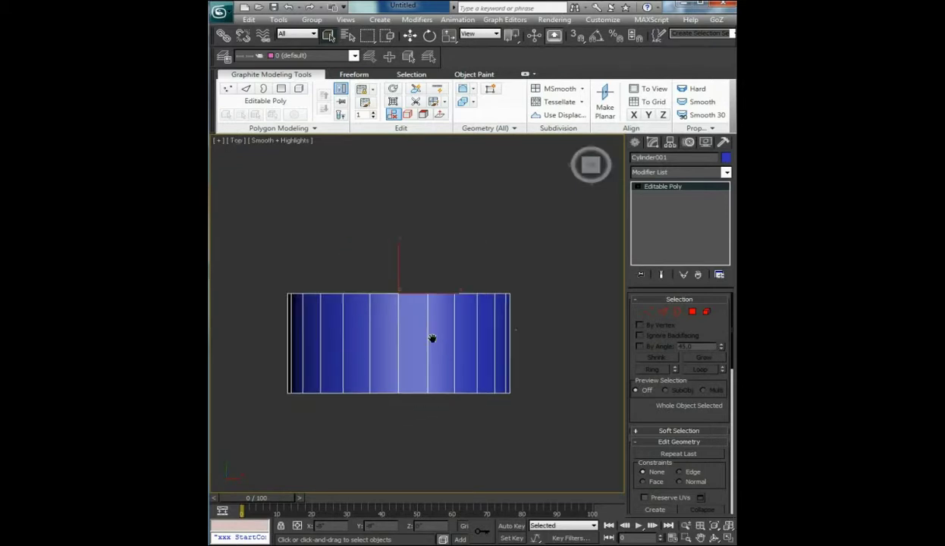
click(667, 317)
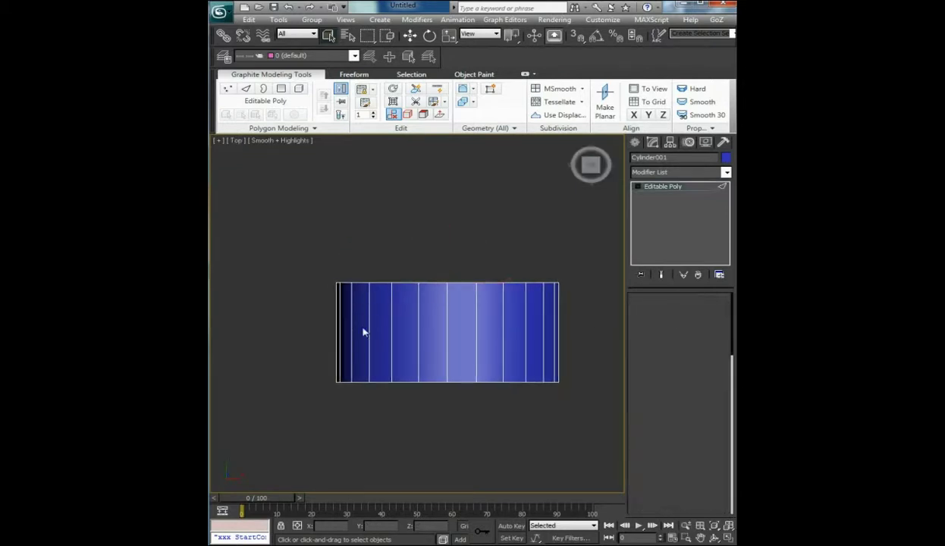
drag(273, 312, 568, 341)
click(521, 113)
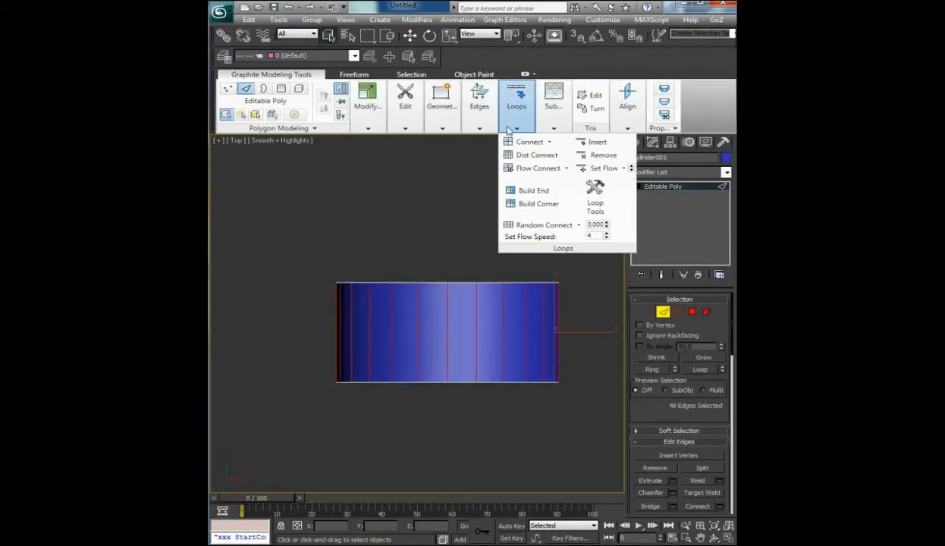
click(519, 142)
click(569, 338)
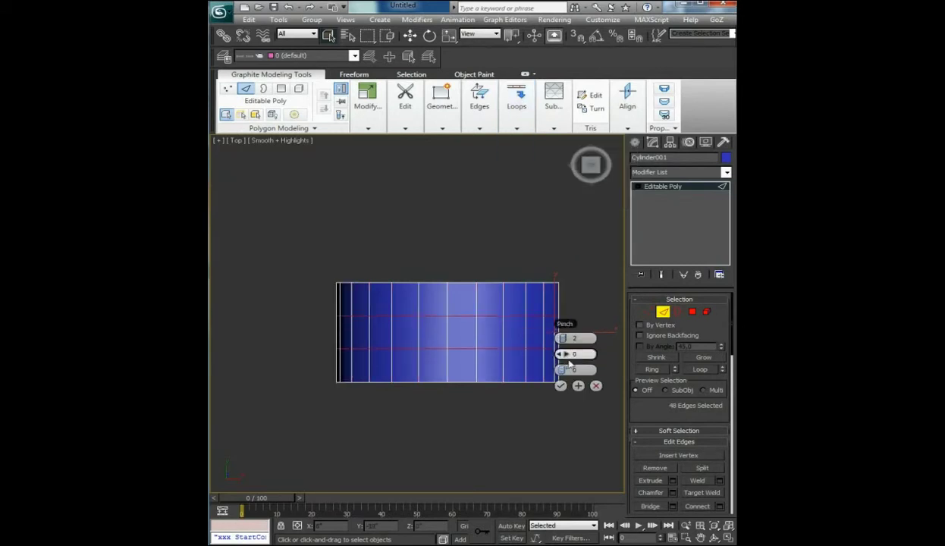
drag(565, 354, 698, 354)
click(578, 385)
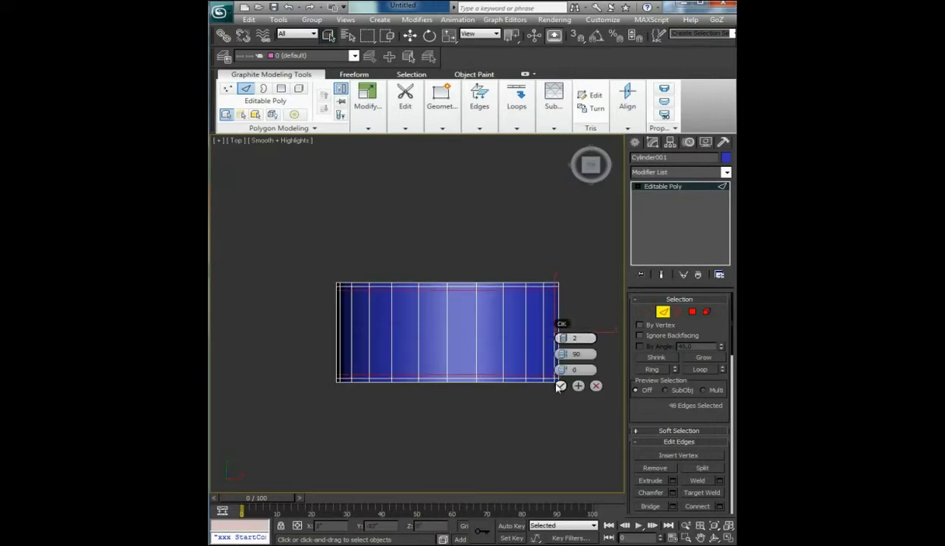
click(559, 386)
click(691, 312)
- Select the band's top and bottom polygon rings in the Top view
scroll(517, 316, up, 3)
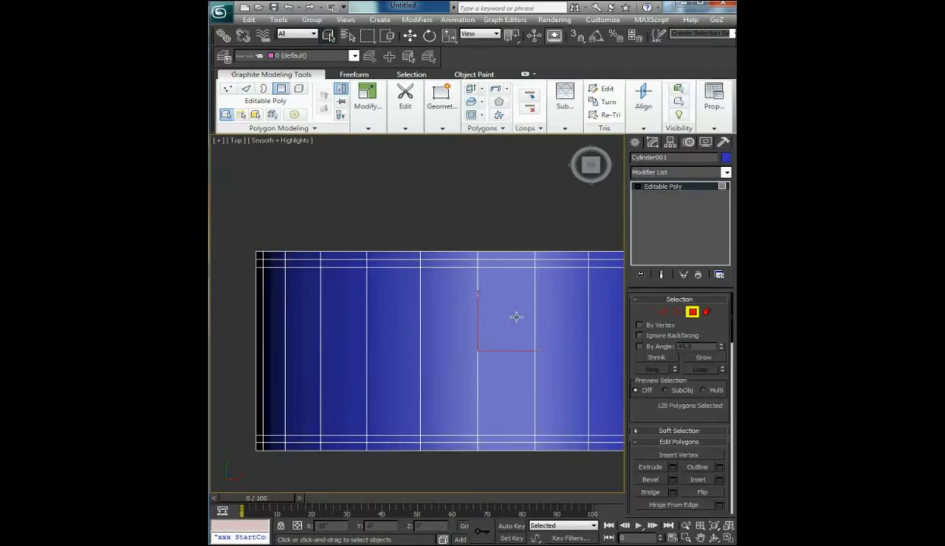
middle_drag(516, 317, 405, 312)
scroll(405, 312, down, 2)
click(368, 267)
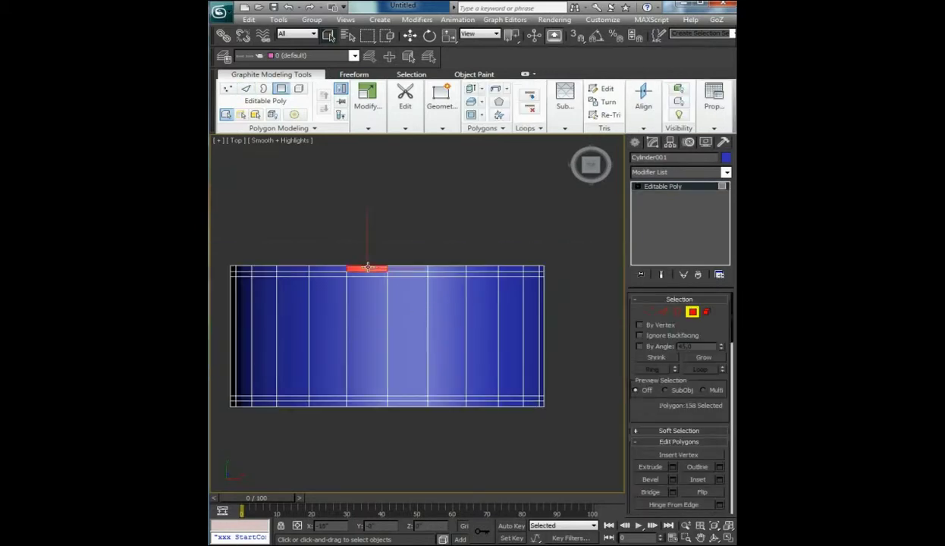
ctrl+click(368, 272)
ctrl+click(367, 400)
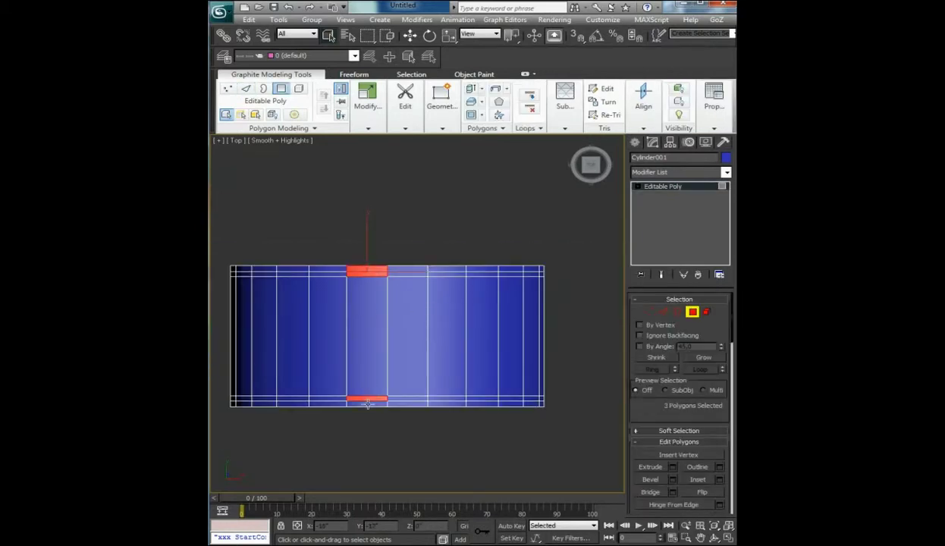
shift+click(392, 400)
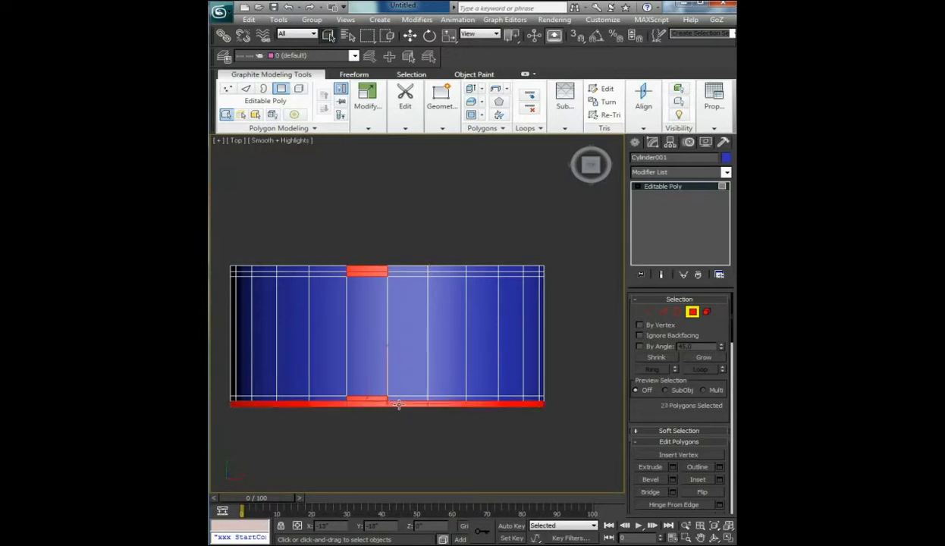
shift+click(406, 272)
shift+click(406, 272)
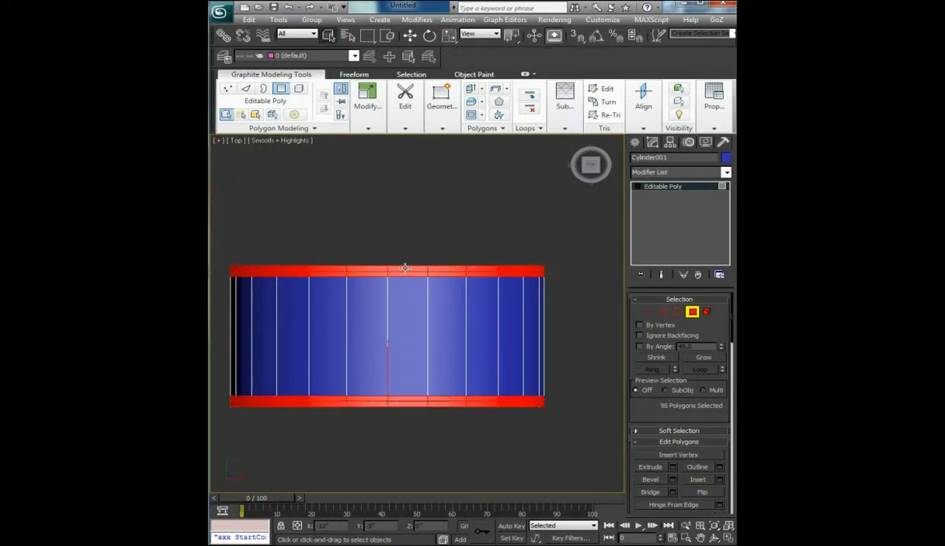
- Extrude both rings by Local Normal with 1" height and check them in Perspective
shift+click(474, 90)
click(400, 406)
click(429, 426)
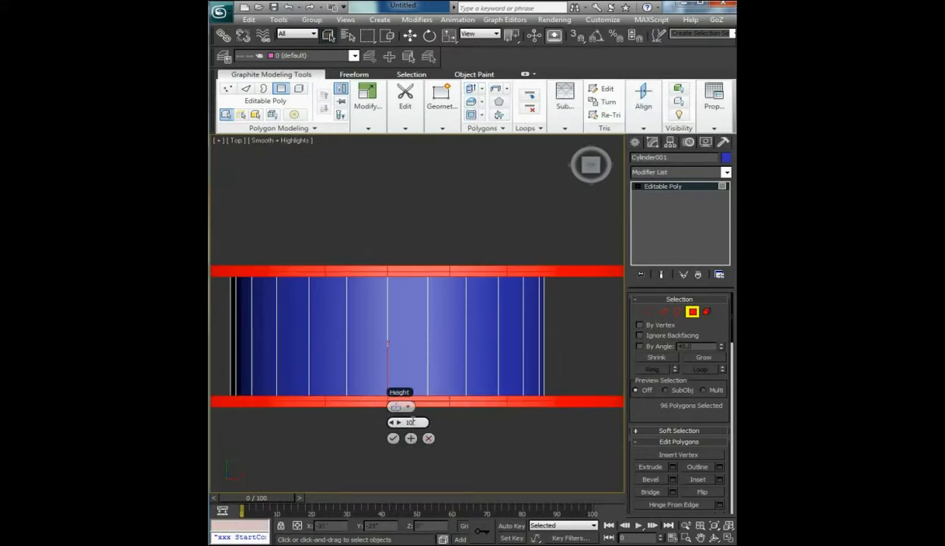
drag(393, 417, 366, 420)
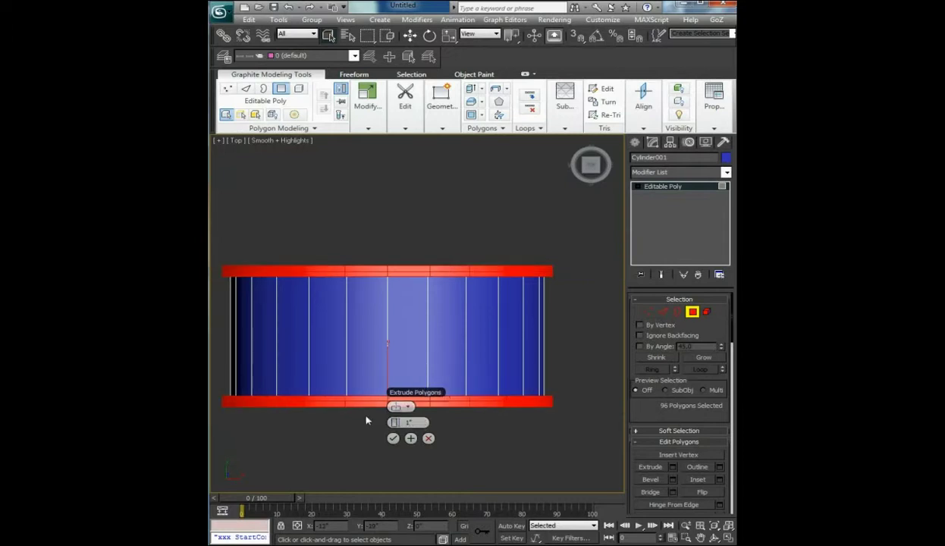
click(393, 438)
key(p)
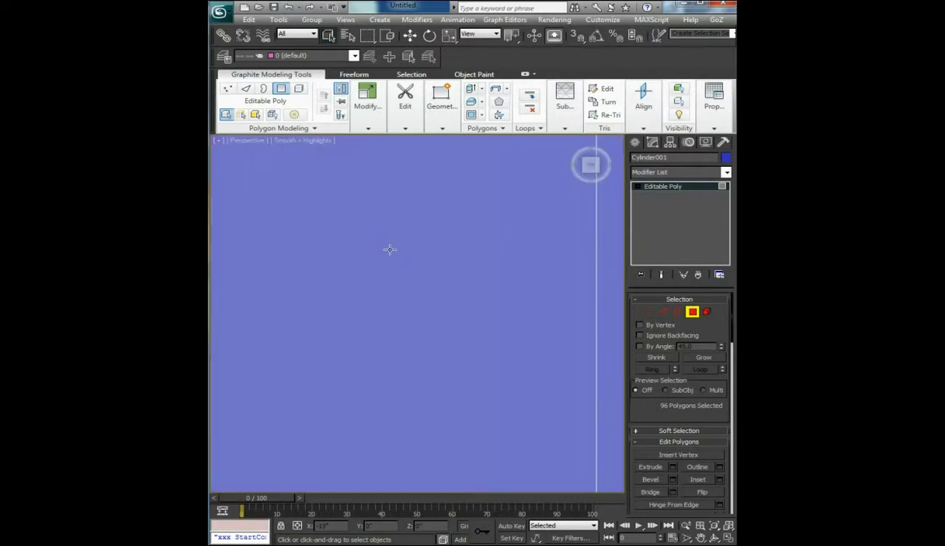
scroll(390, 250, down, 5)
alt+middle_drag(390, 283, 411, 249)
scroll(443, 359, up, 4)
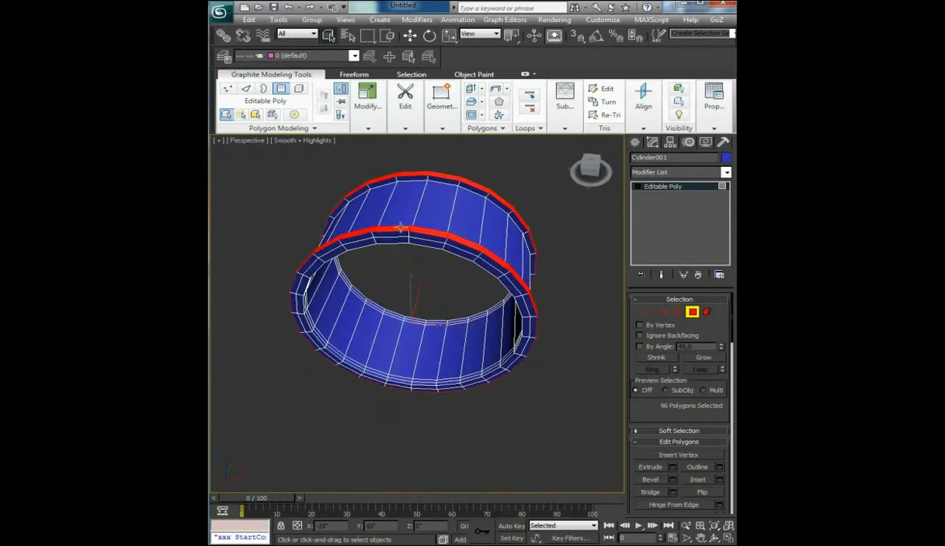
key(t)
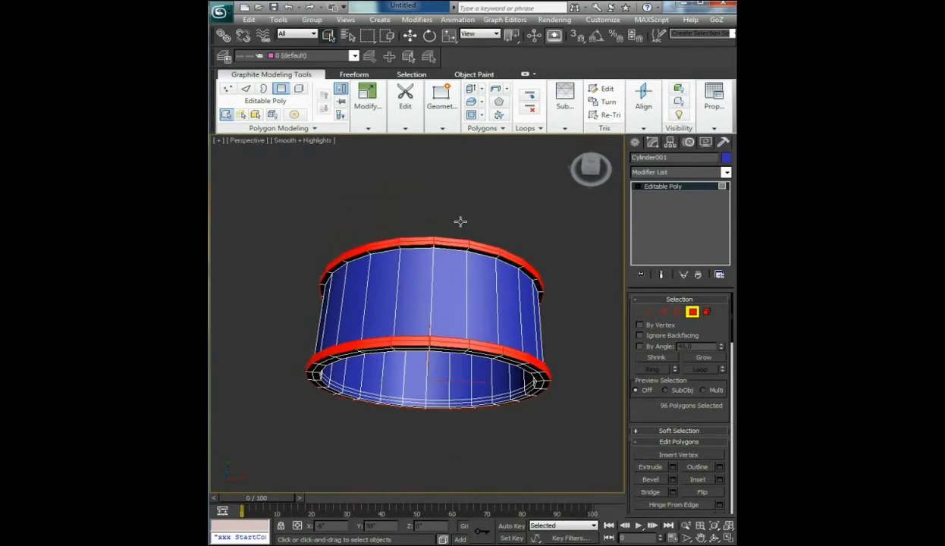
scroll(411, 295, down, 6)
scroll(413, 301, up, 8)
- Select the complete top and bottom rim polygon loops
middle_drag(358, 329, 431, 269)
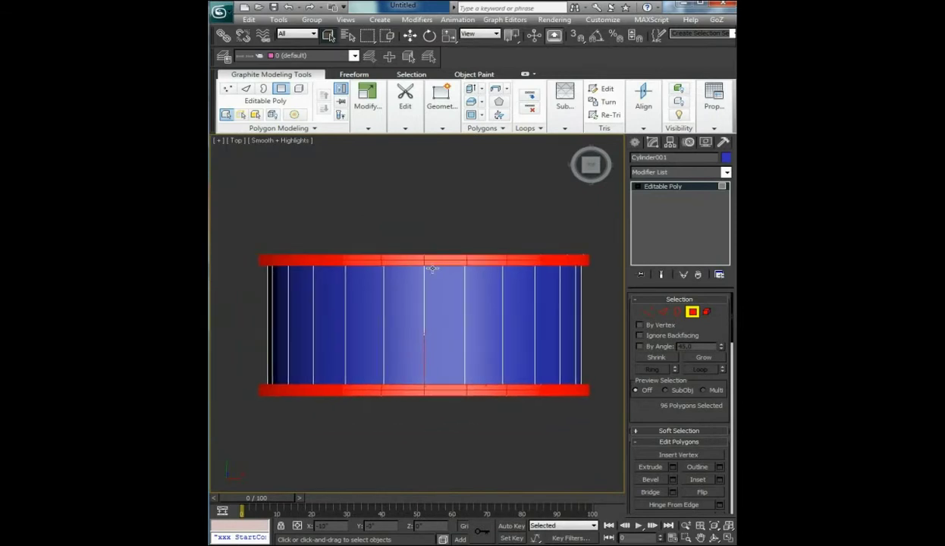
click(411, 260)
ctrl+click(397, 391)
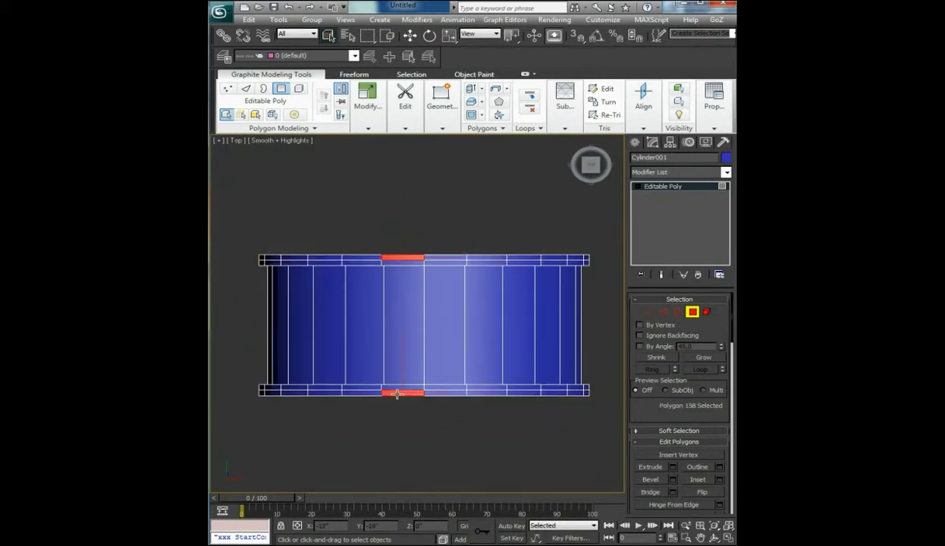
shift+click(422, 391)
ctrl+click(442, 254)
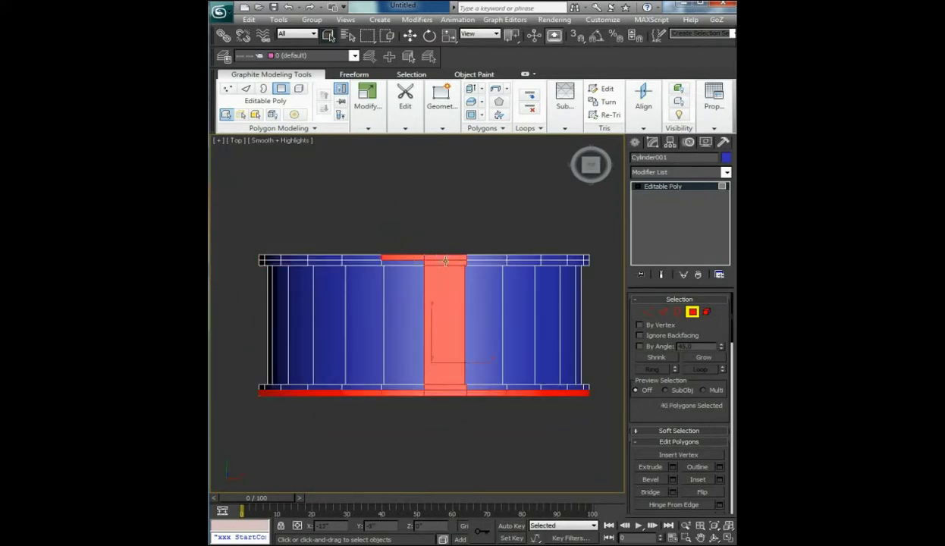
click(400, 339)
click(394, 386)
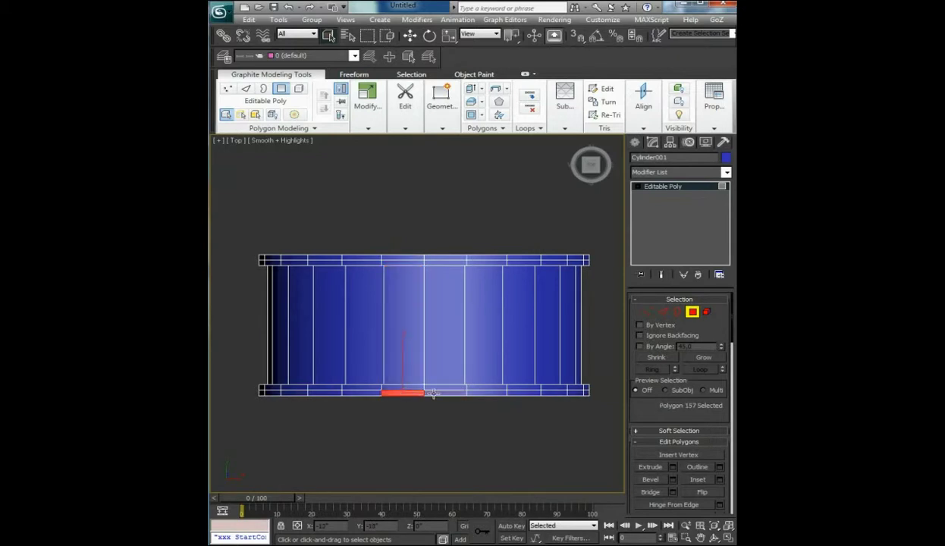
shift+click(422, 384)
ctrl+click(401, 255)
shift+click(425, 255)
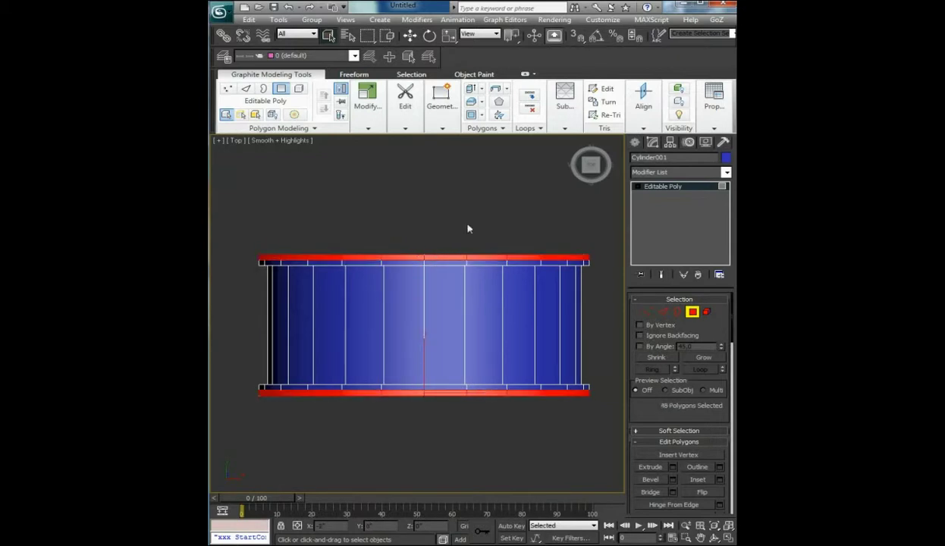
- Extrude the rim loops outward into lips and inspect the band in Perspective
shift+click(471, 88)
click(430, 430)
middle_drag(418, 309, 419, 308)
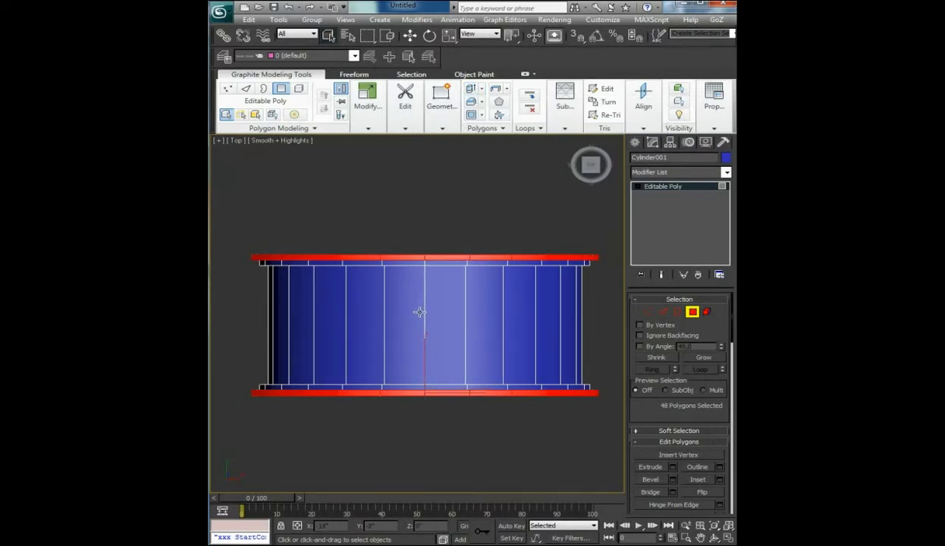
key(p)
scroll(421, 312, down, 5)
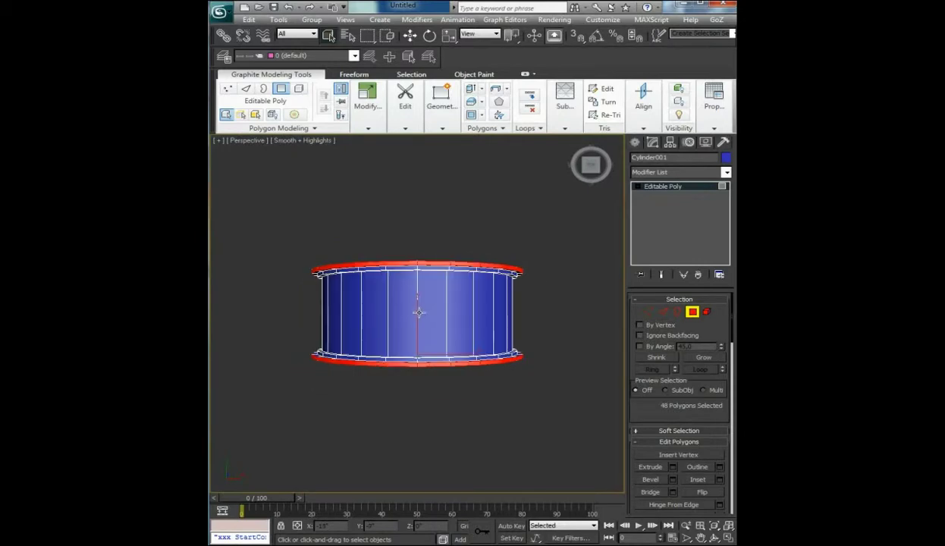
alt+middle_drag(422, 313, 621, 336)
click(691, 312)
alt+middle_drag(531, 333, 400, 270)
scroll(494, 283, up, 3)
scroll(442, 261, down, 4)
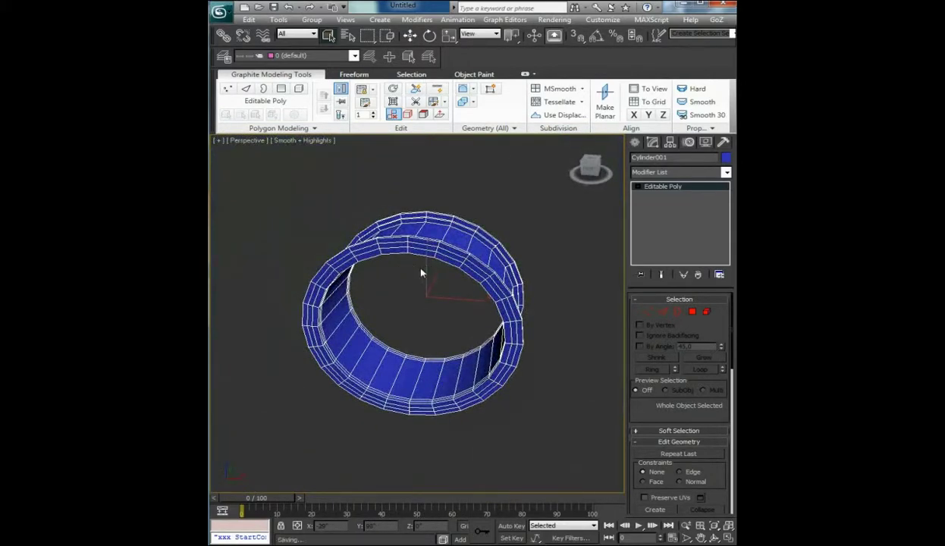
alt+middle_drag(422, 270, 429, 263)
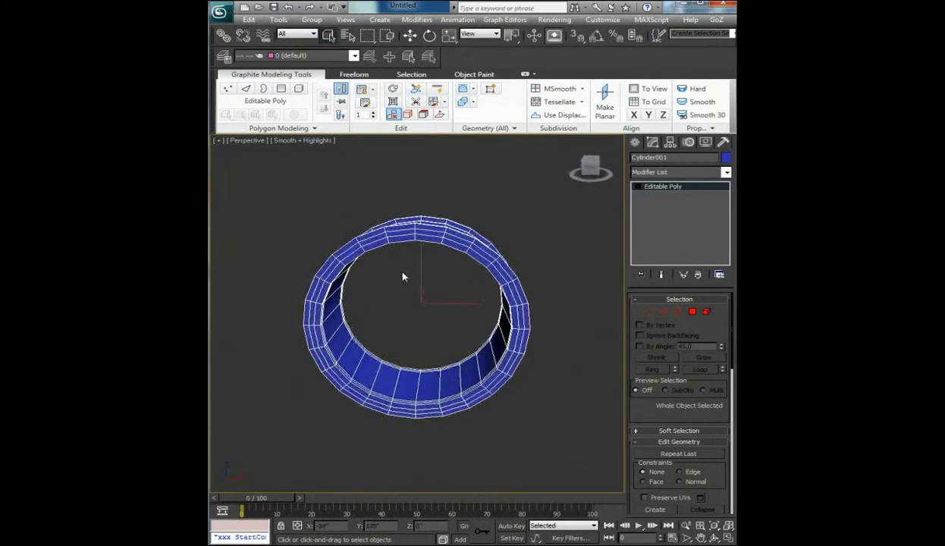
- Unhide the Center disc so it fills the ring's opening in the Front view
key(f)
scroll(408, 283, up, 5)
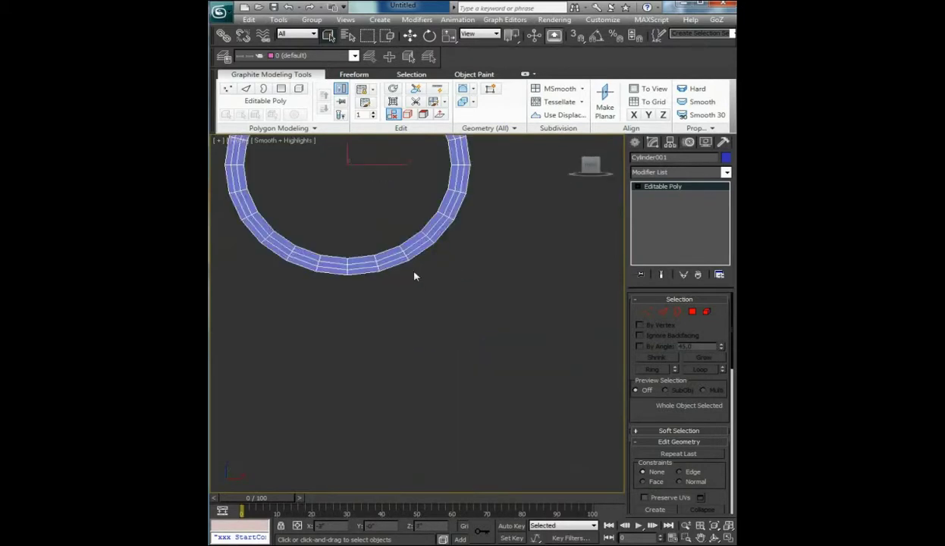
middle_drag(416, 274, 447, 369)
scroll(435, 333, down, 3)
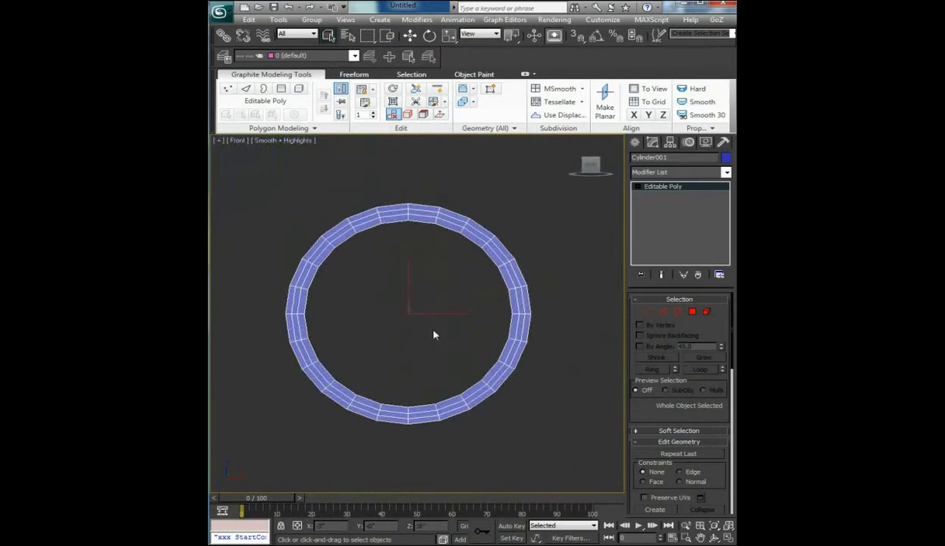
right_click(435, 307)
click(454, 248)
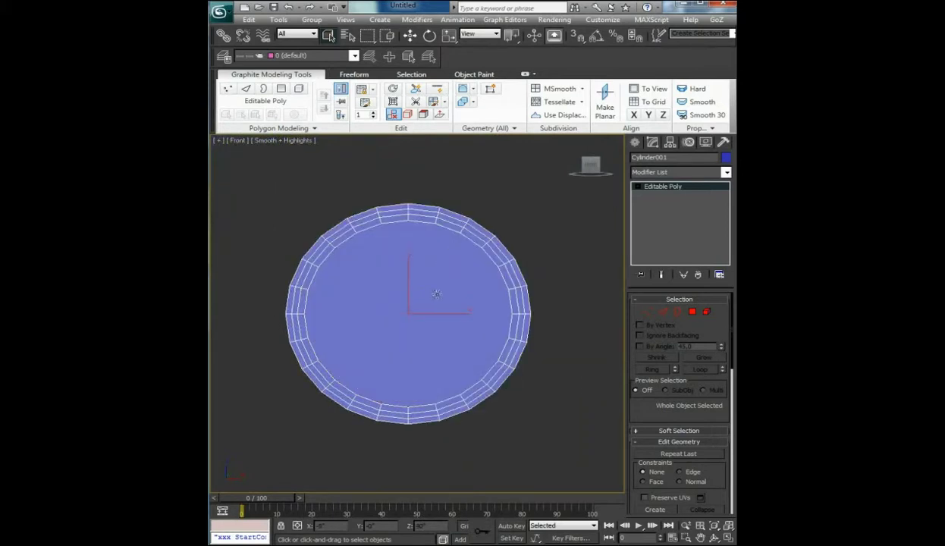
- Connect the disc's 24 radial edges with one ring slid to -84 near the rim
click(666, 311)
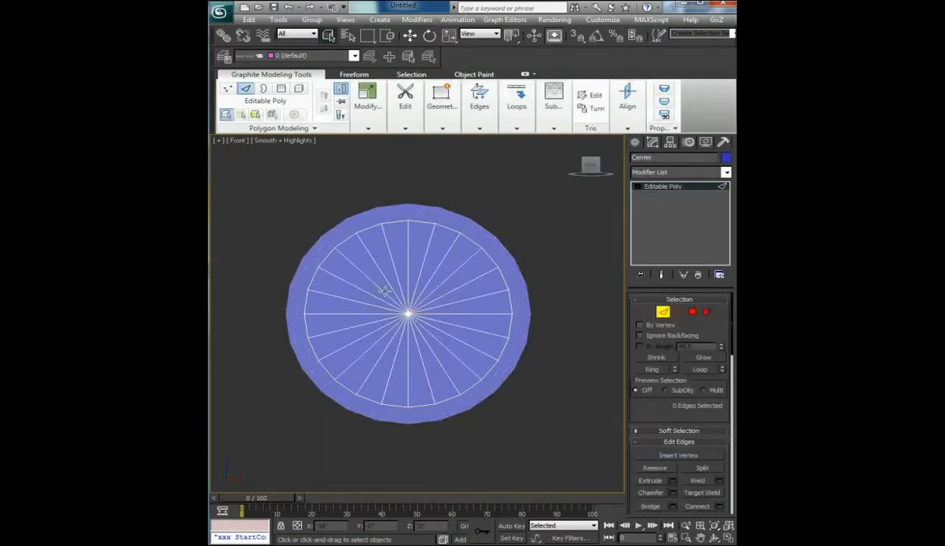
drag(385, 292, 422, 316)
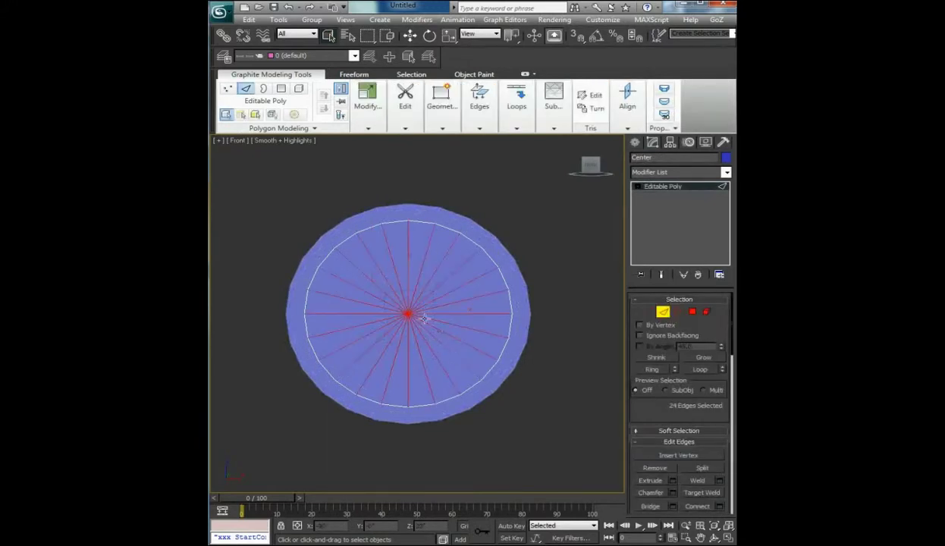
click(486, 125)
click(516, 128)
click(516, 140)
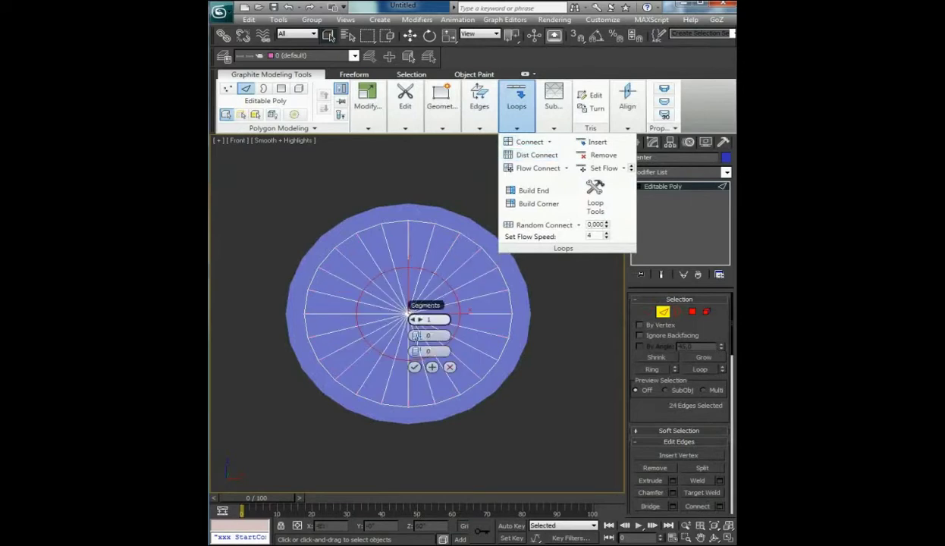
drag(417, 355, 212, 295)
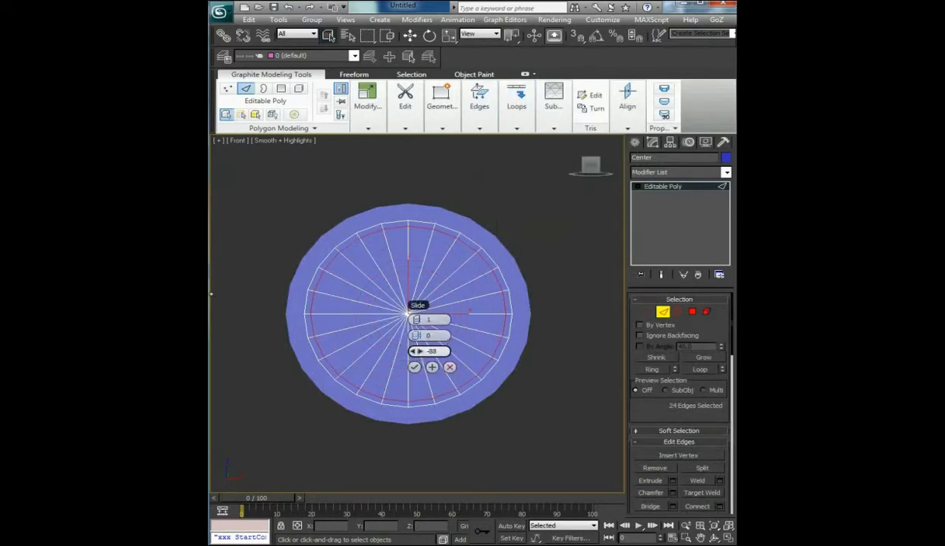
click(414, 367)
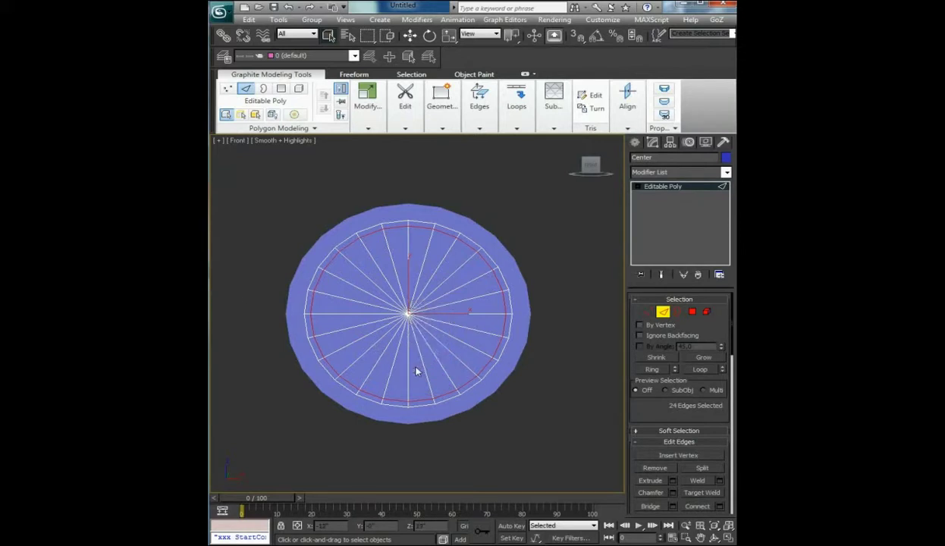
- Ring-select the radial edges again and connect them with 2 segments
key(alt+r)
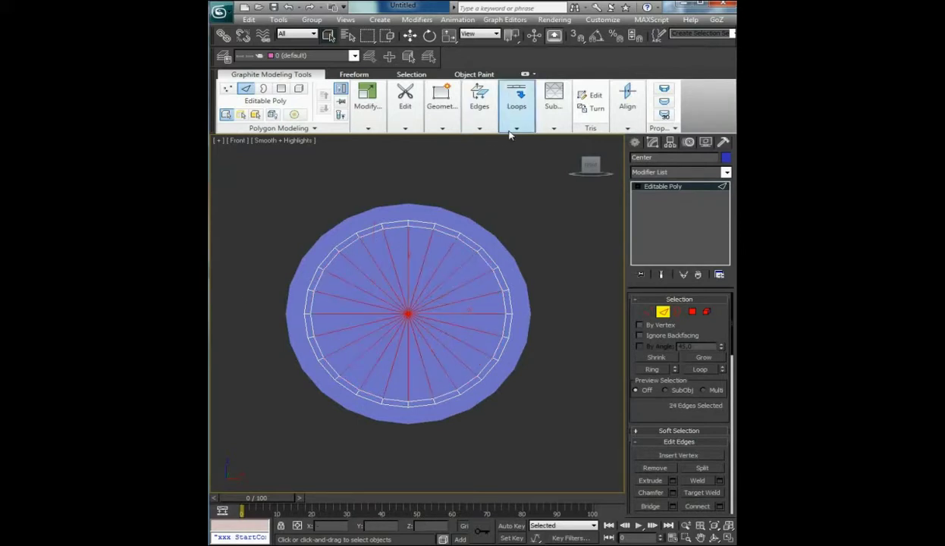
click(516, 128)
shift+click(529, 142)
drag(415, 319, 326, 333)
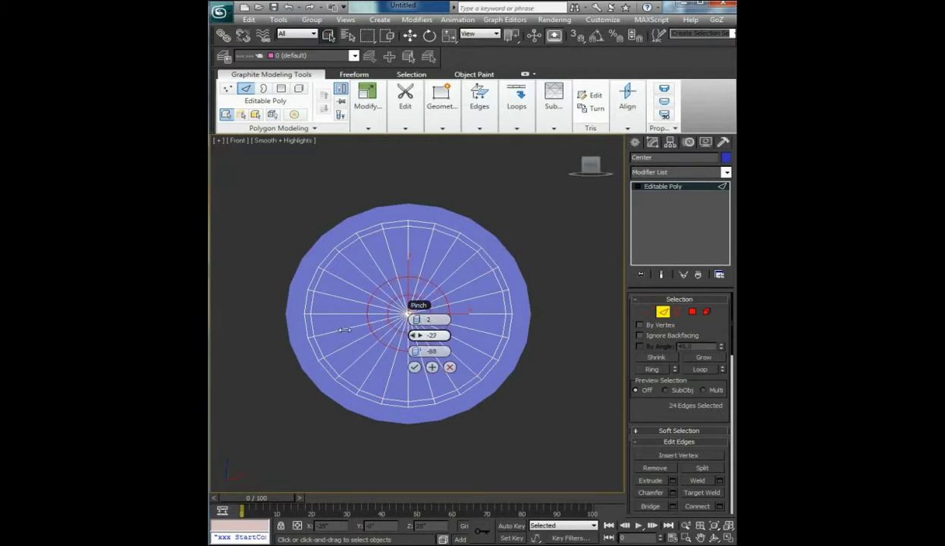
- Confirm the two centre edge rings at pinch -27 and add a Shell modifier to Center
click(414, 368)
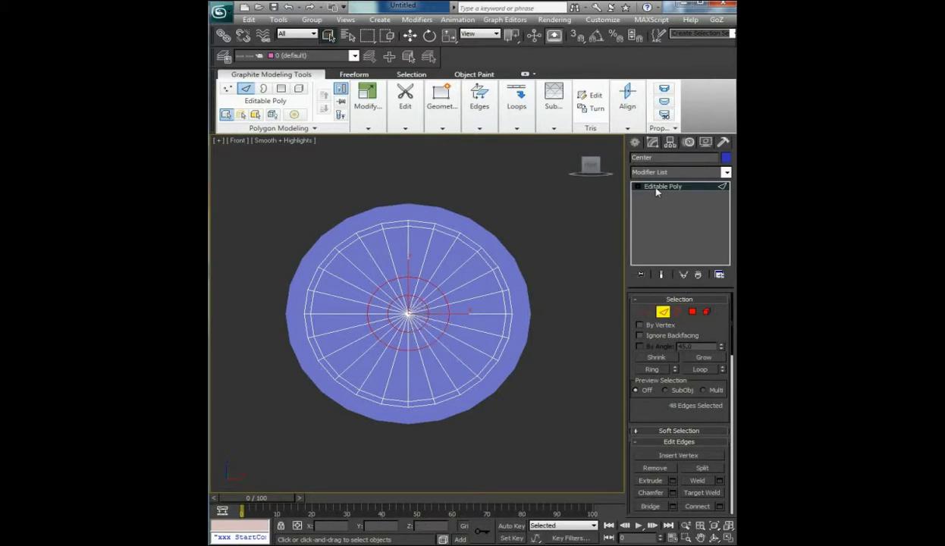
click(664, 313)
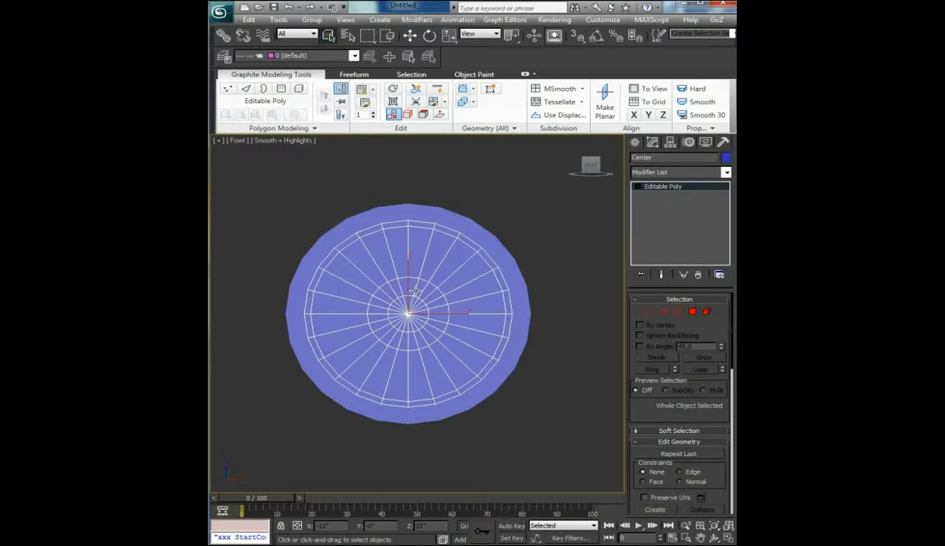
click(642, 170)
key(s)
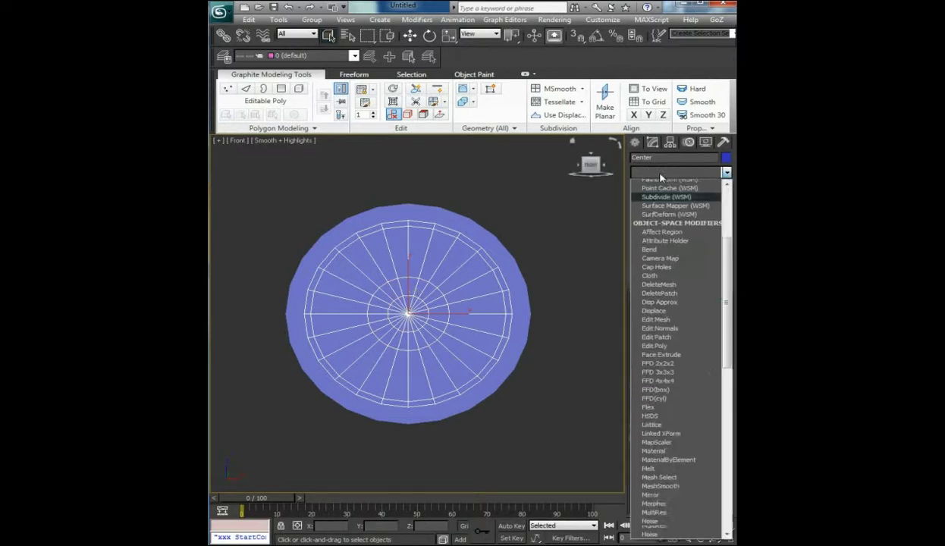
key(s)
key(Return)
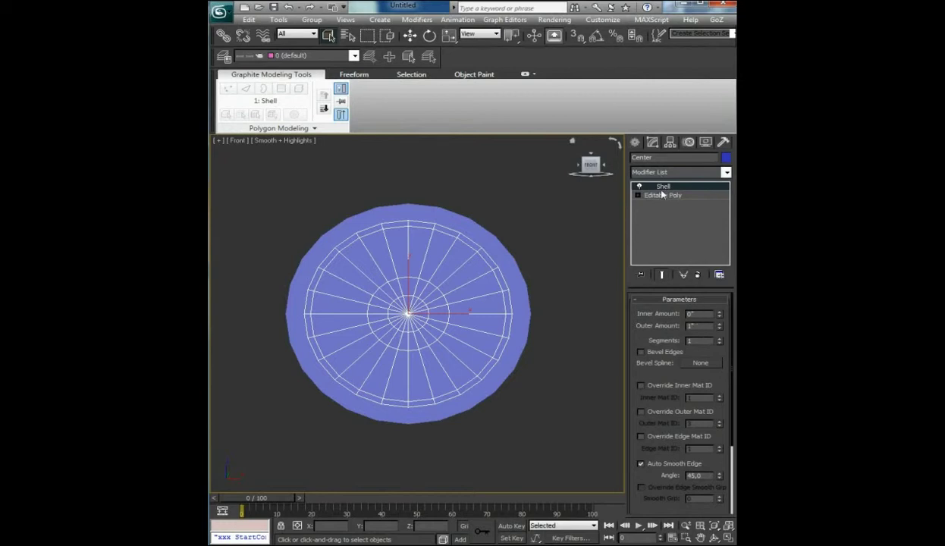
- Collapse the modifier stack and convert the disc back to an Editable Poly
right_click(662, 191)
click(662, 298)
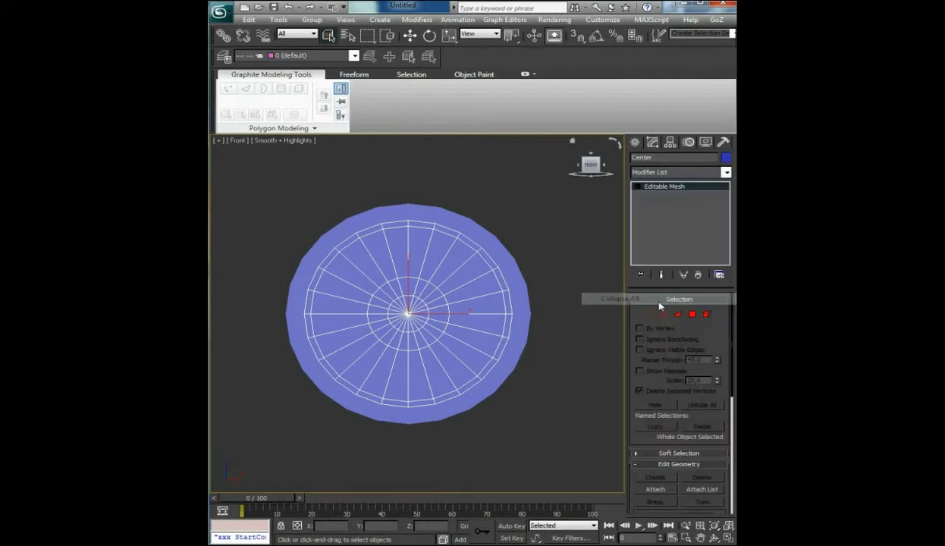
right_click(662, 189)
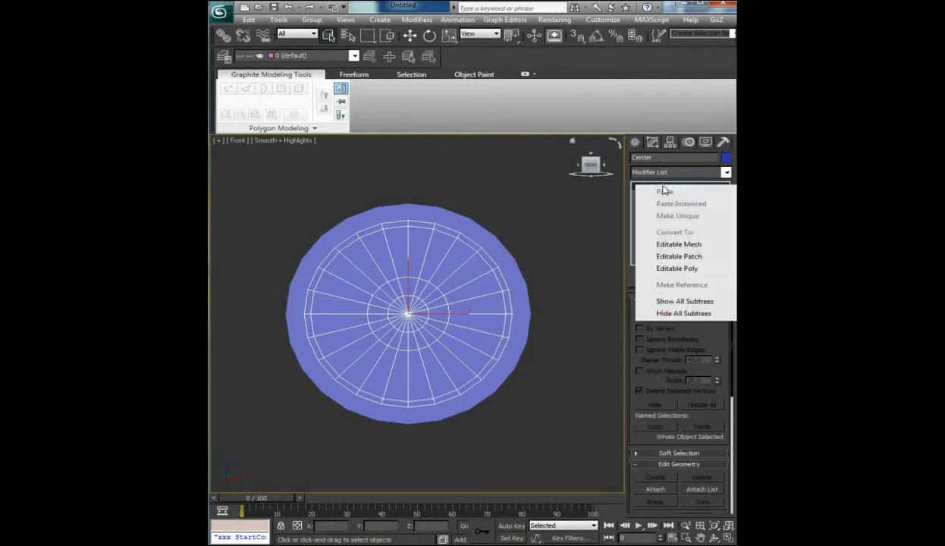
click(695, 269)
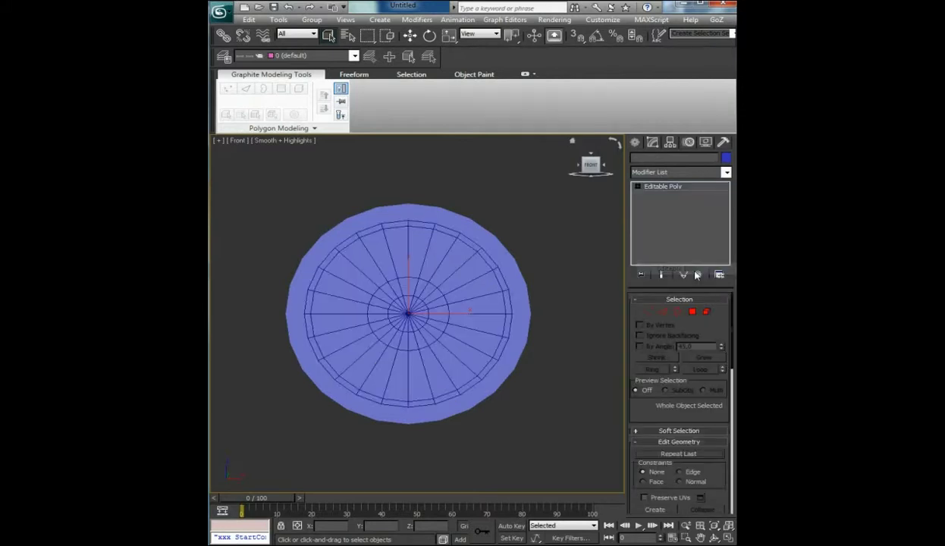
- In Polygon mode, select the alternating outer-ring polygons all around the center disc
click(696, 313)
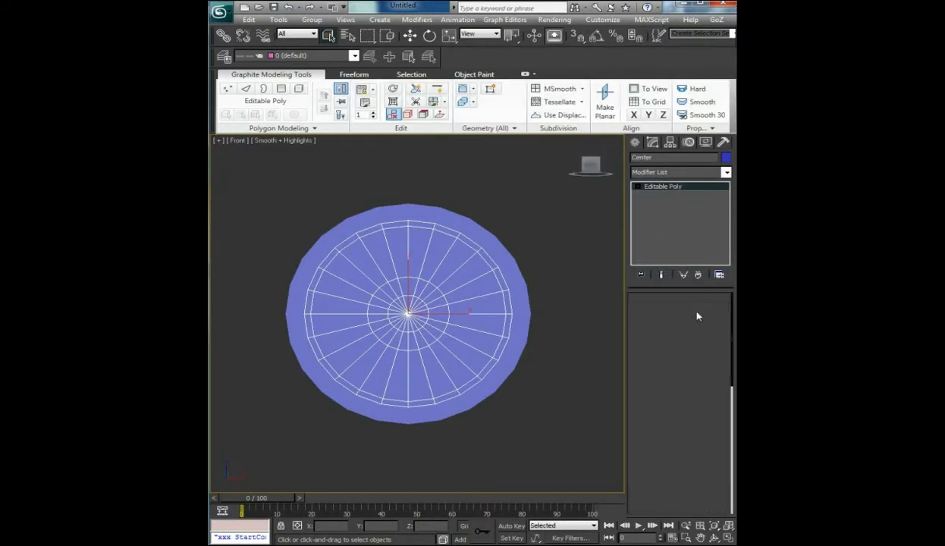
click(416, 241)
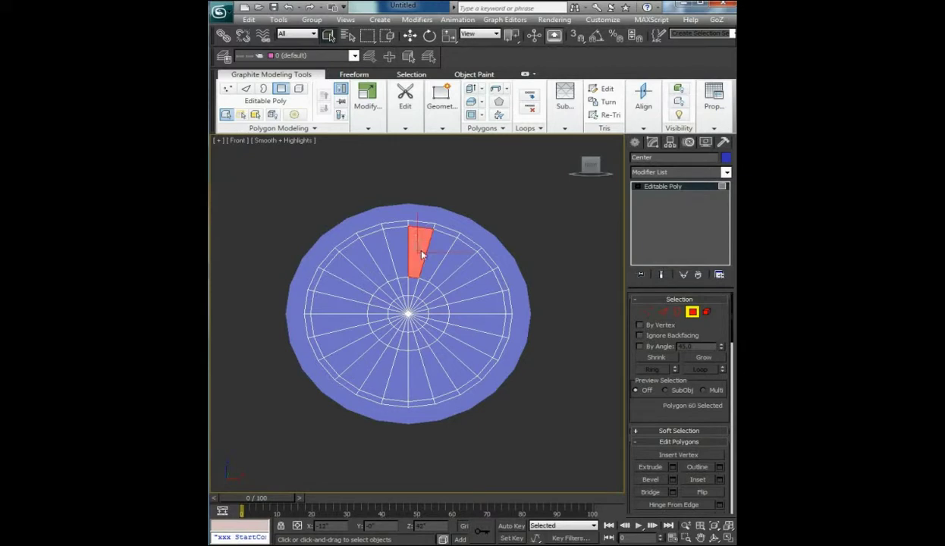
ctrl+click(457, 267)
ctrl+click(470, 284)
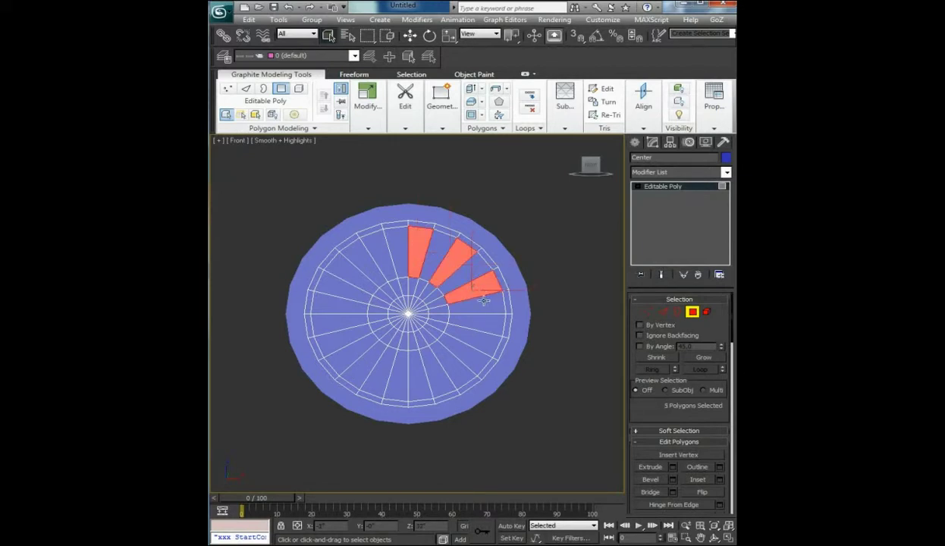
ctrl+click(482, 322)
ctrl+click(467, 358)
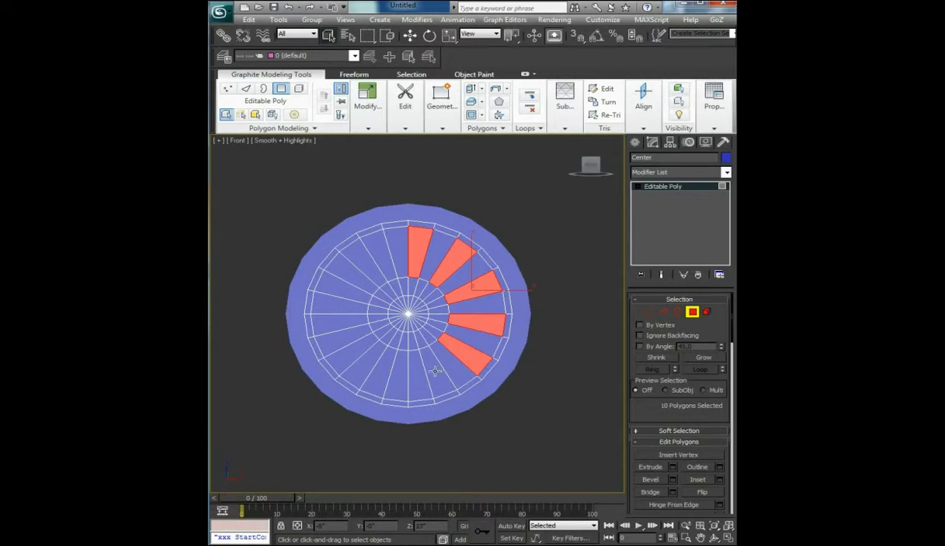
ctrl+click(391, 370)
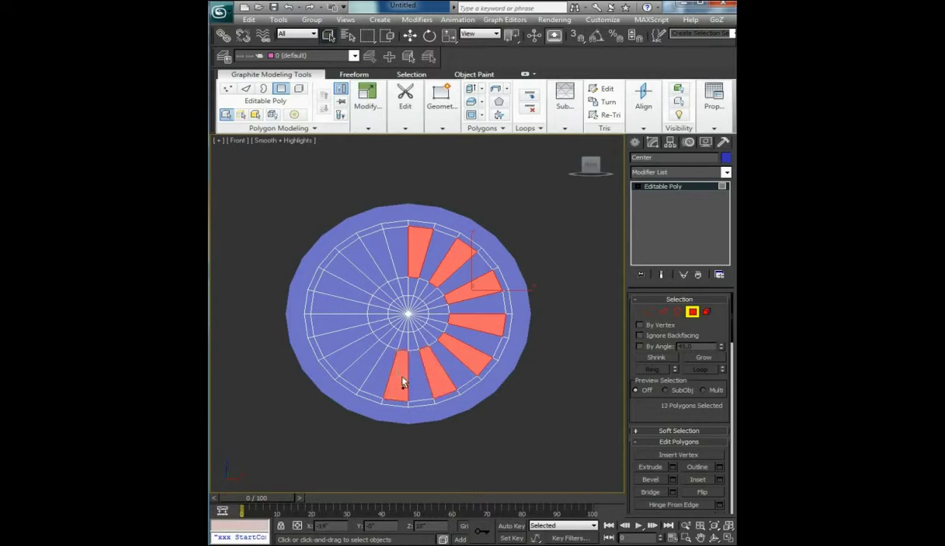
ctrl+click(361, 361)
ctrl+click(332, 331)
ctrl+click(336, 310)
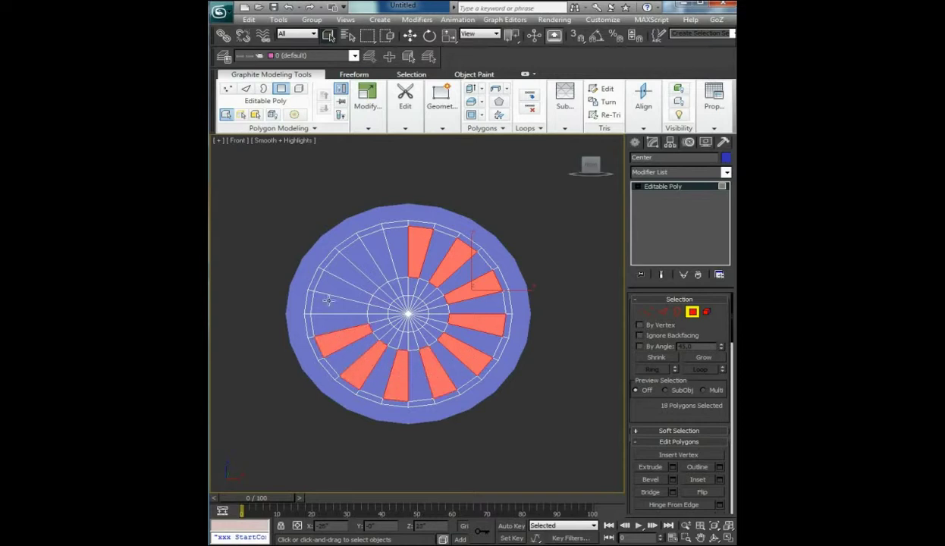
ctrl+click(370, 246)
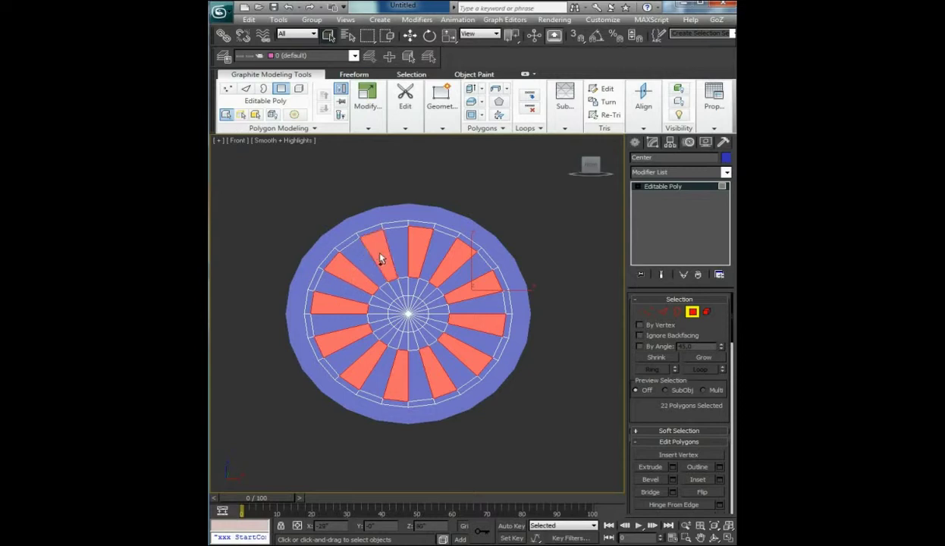
- Delete the selected ring polygons to open the spoke holes and return to object level
click(495, 91)
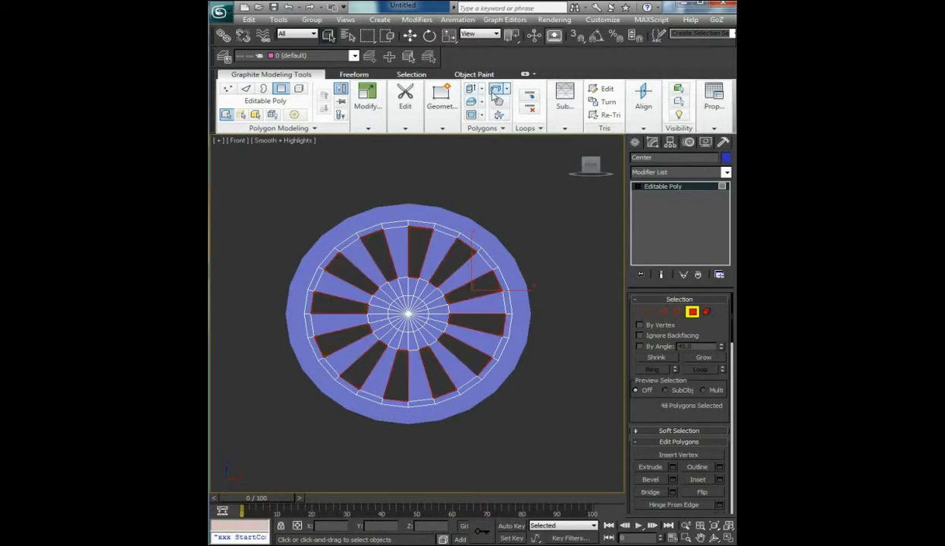
click(692, 311)
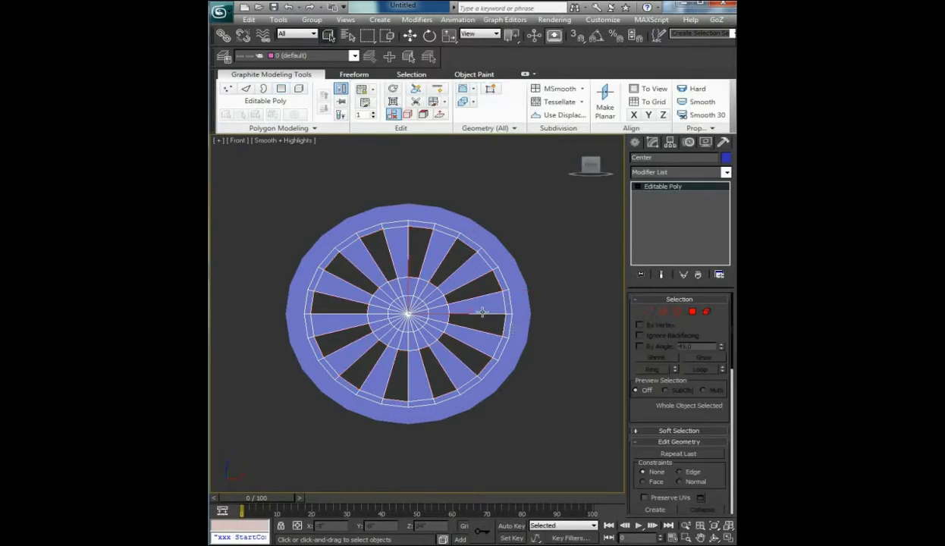
scroll(467, 306, down, 2)
scroll(484, 310, up, 4)
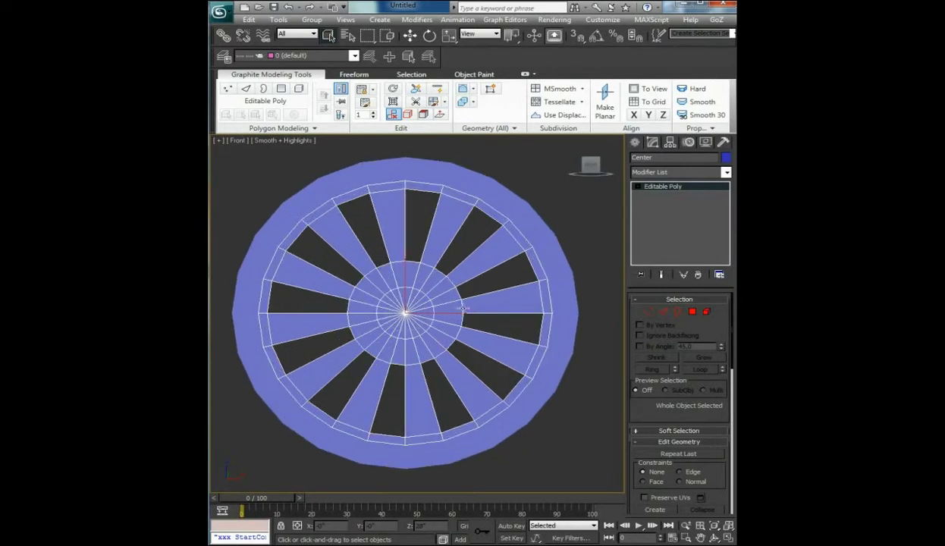
- In Left view with the rim see-through, center the disc's pivot and slide the disc along X into the rim
key(l)
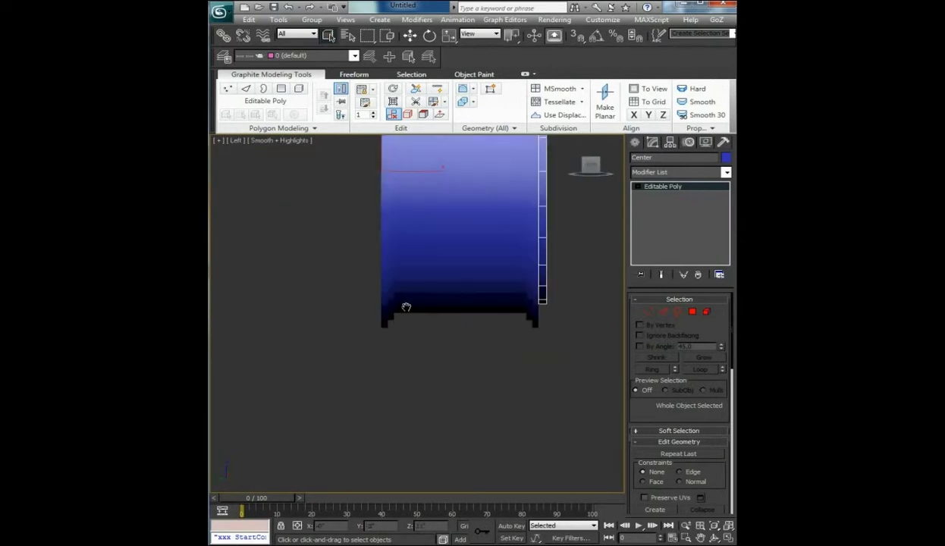
click(443, 302)
key(alt+x)
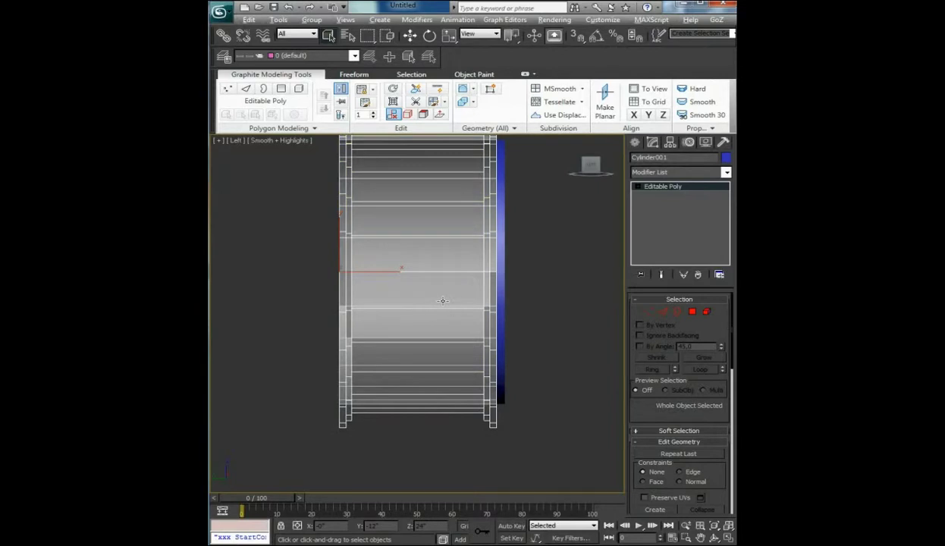
click(502, 298)
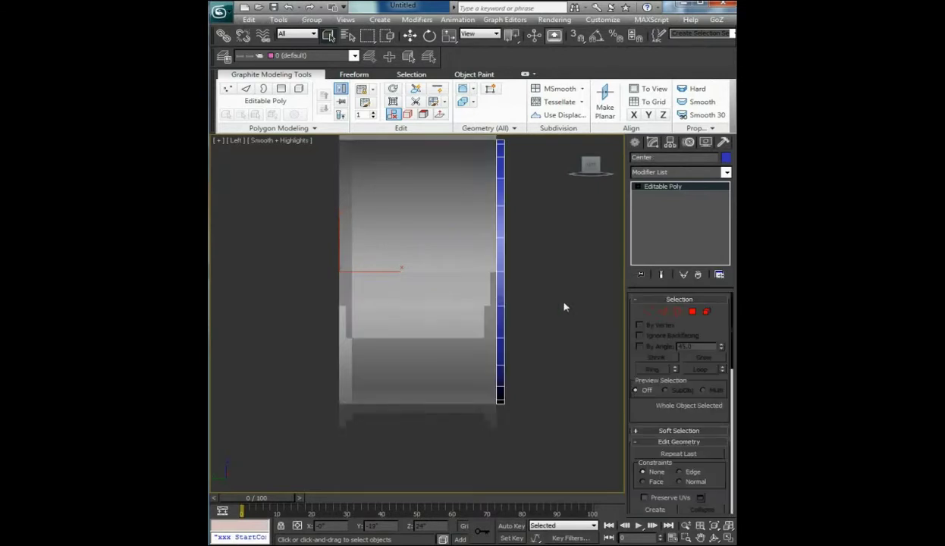
click(670, 142)
click(682, 212)
click(687, 269)
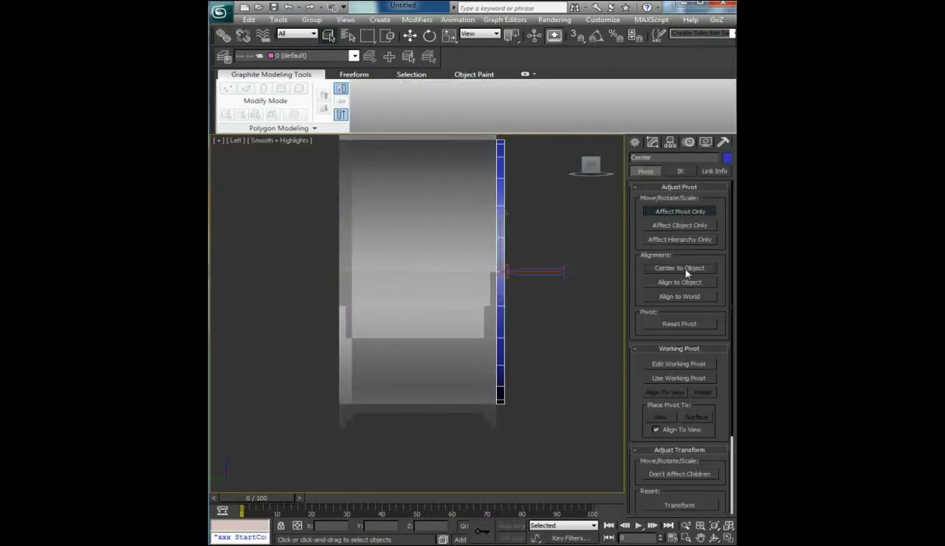
click(672, 212)
key(w)
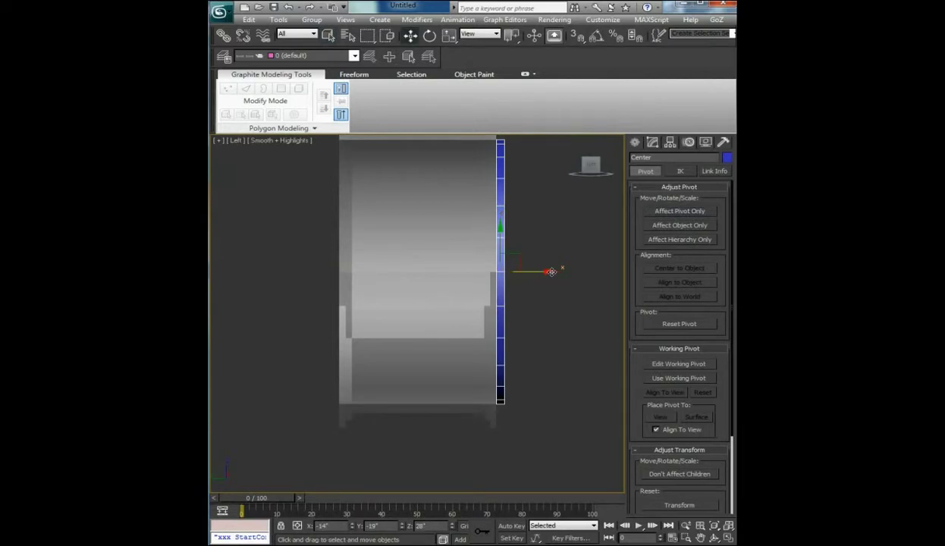
drag(550, 271, 506, 271)
- Select the disc's center vertices and push them about 2" outward along X for a dished profile
key(f)
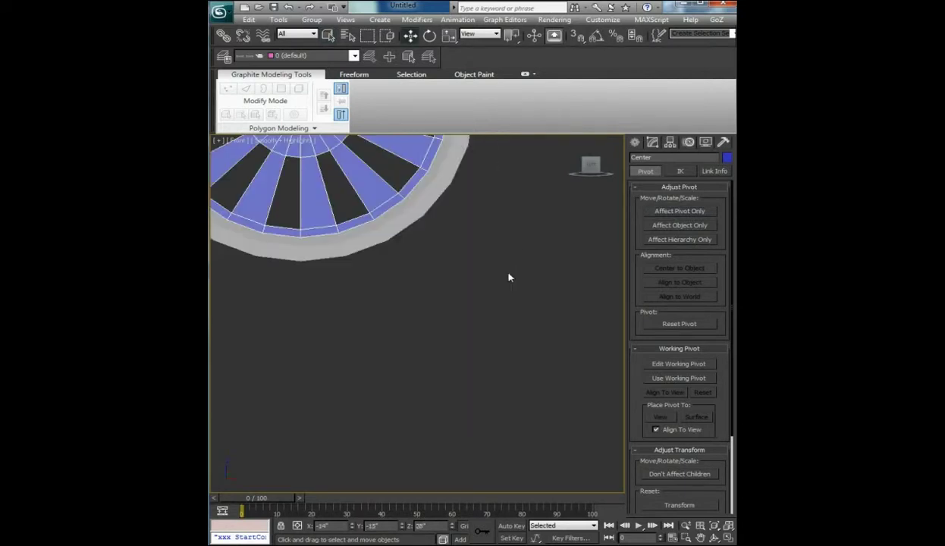
middle_drag(443, 259, 522, 435)
key(1)
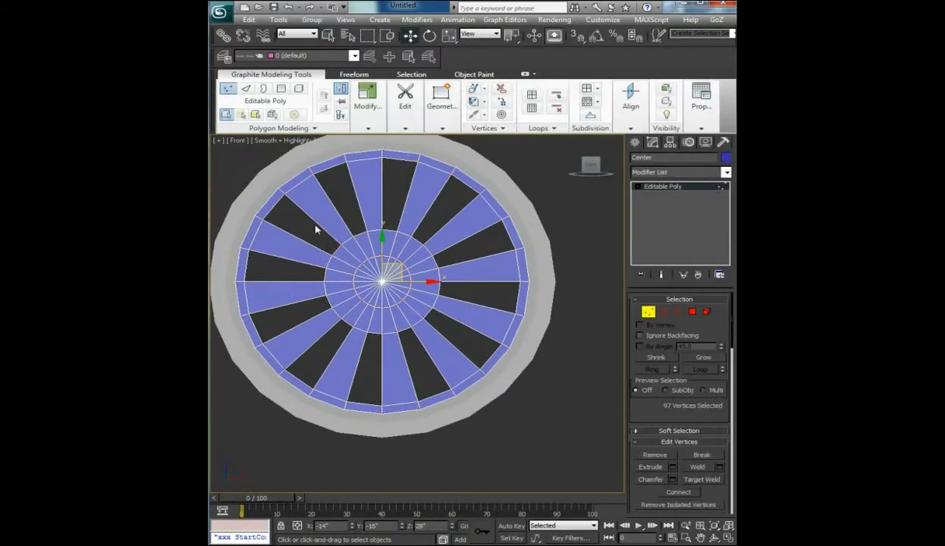
ctrl+drag(310, 232, 461, 357)
key(l)
middle_drag(424, 306, 407, 388)
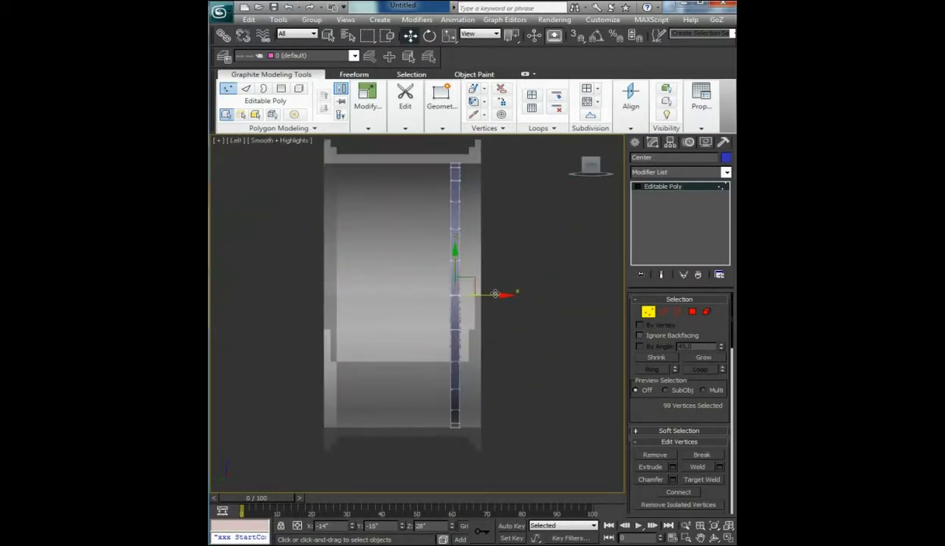
drag(503, 294, 521, 293)
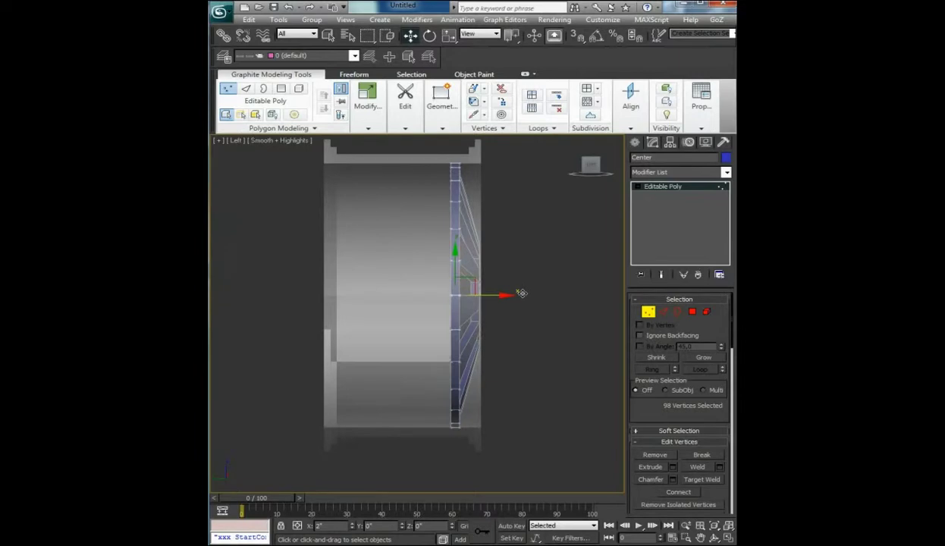
click(648, 312)
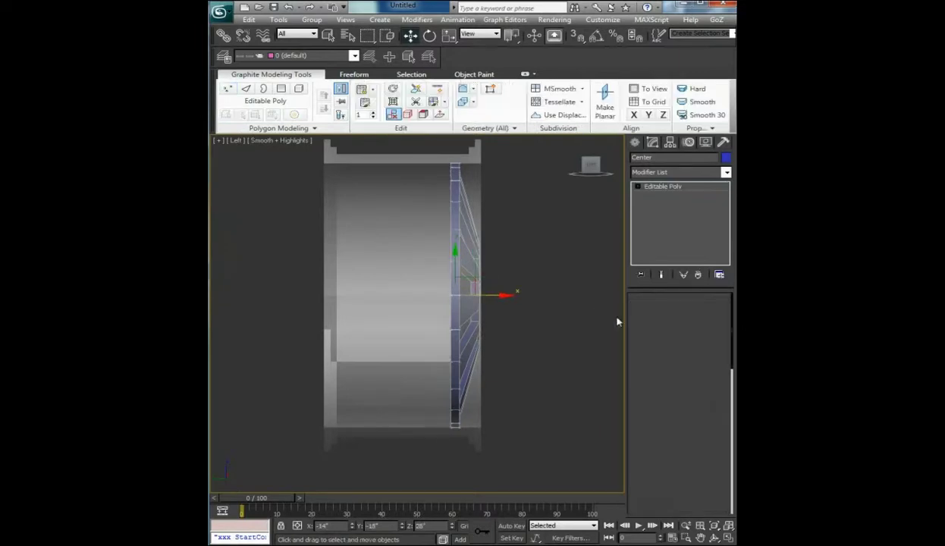
key(4)
key(p)
key(z)
alt+middle_drag(491, 302, 358, 273)
- Deselect the rim, orbit and zoom the Perspective view front-on to the wheel, and render with Shift+Q
click(369, 263)
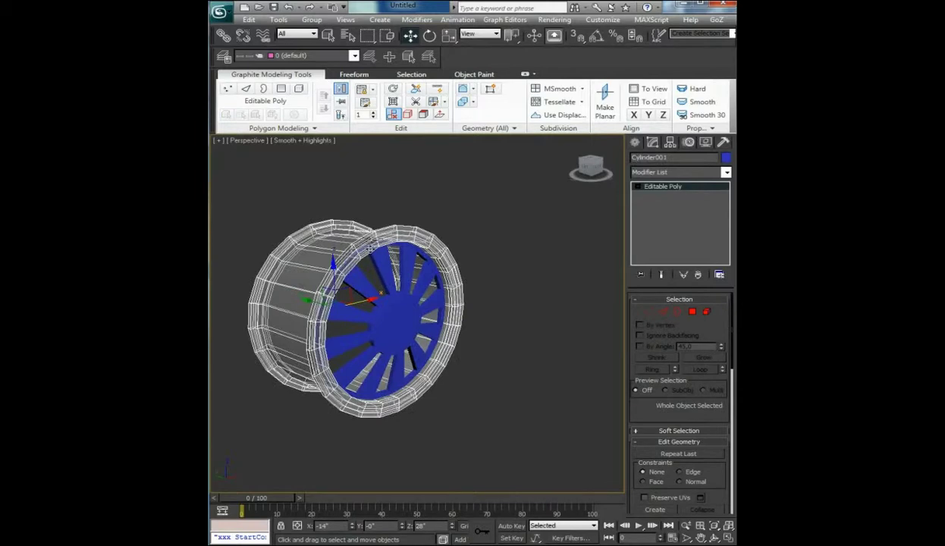
mouse_move(434, 274)
alt+middle_down()
mouse_move(504, 269)
mouse_move(517, 276)
mouse_move(508, 286)
alt+middle_up()
click(383, 182)
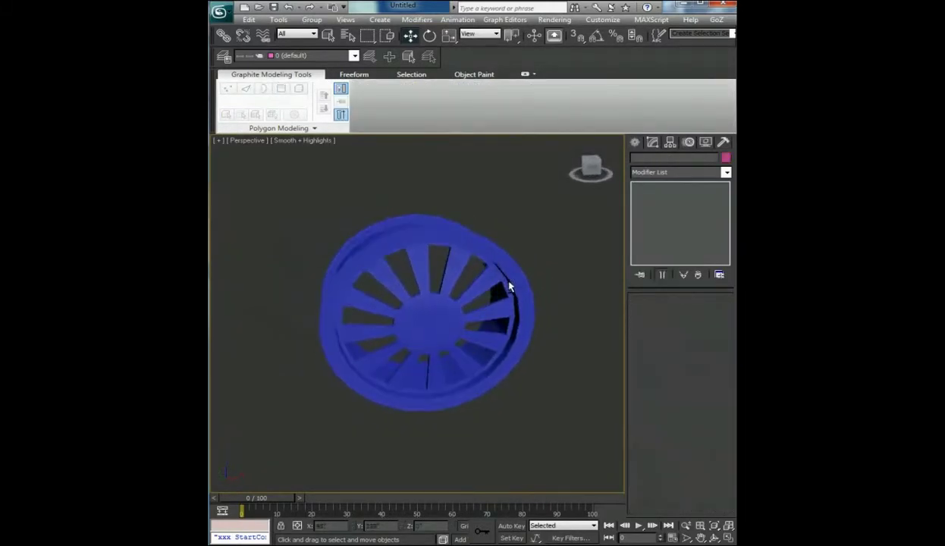
scroll(458, 307, up, 5)
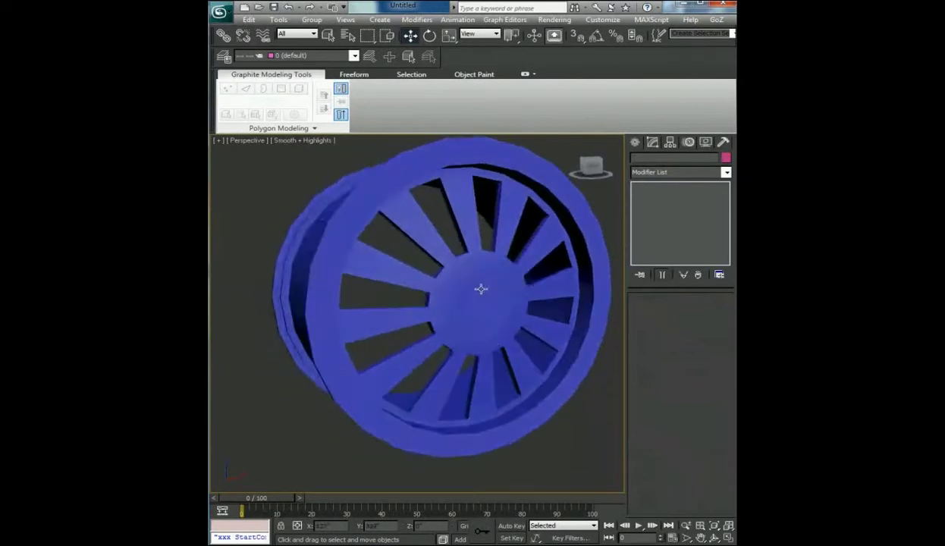
middle_drag(481, 289, 462, 301)
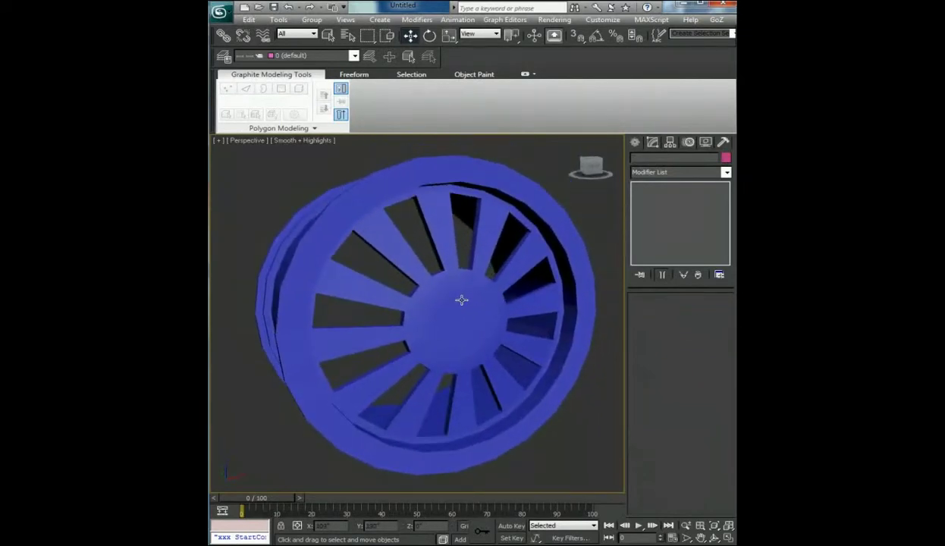
key(shift+q)
drag(249, 93, 392, 91)
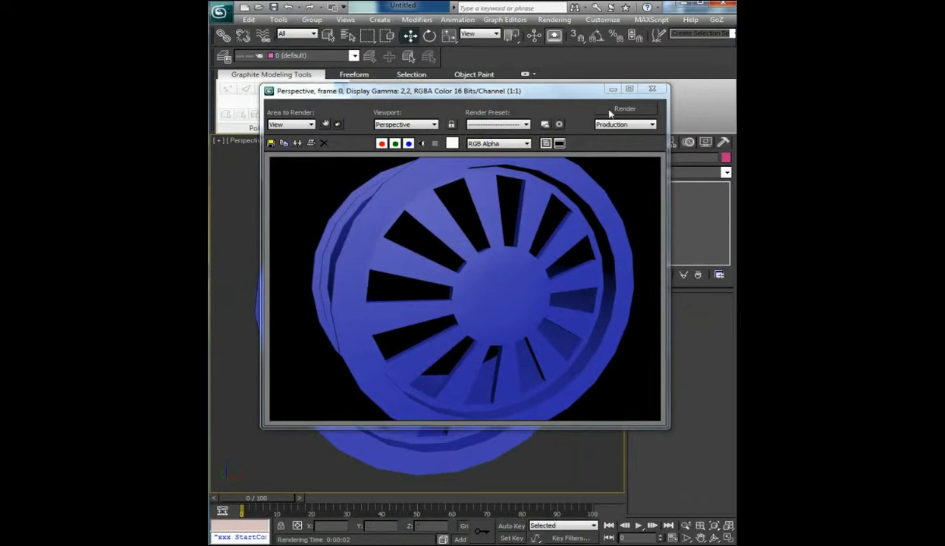
- Close the Rendered Frame Window
click(651, 89)
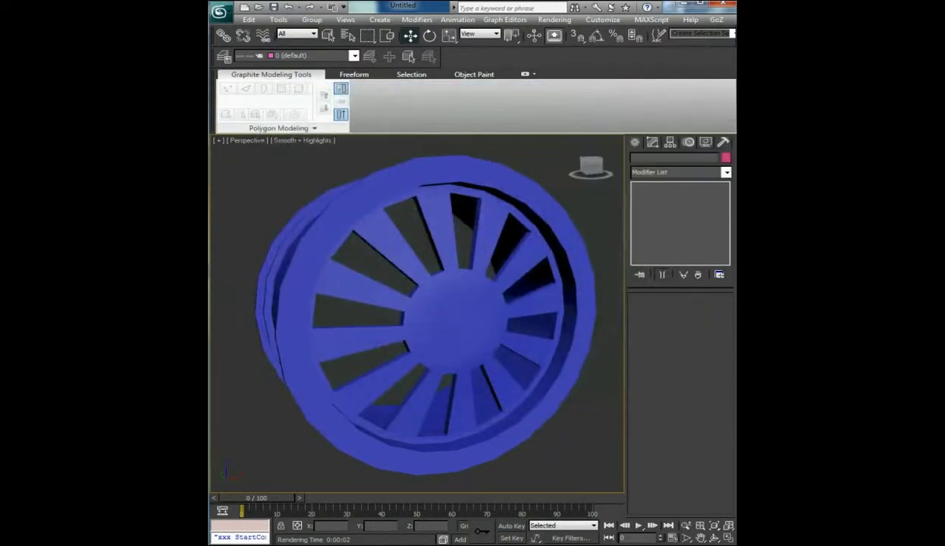